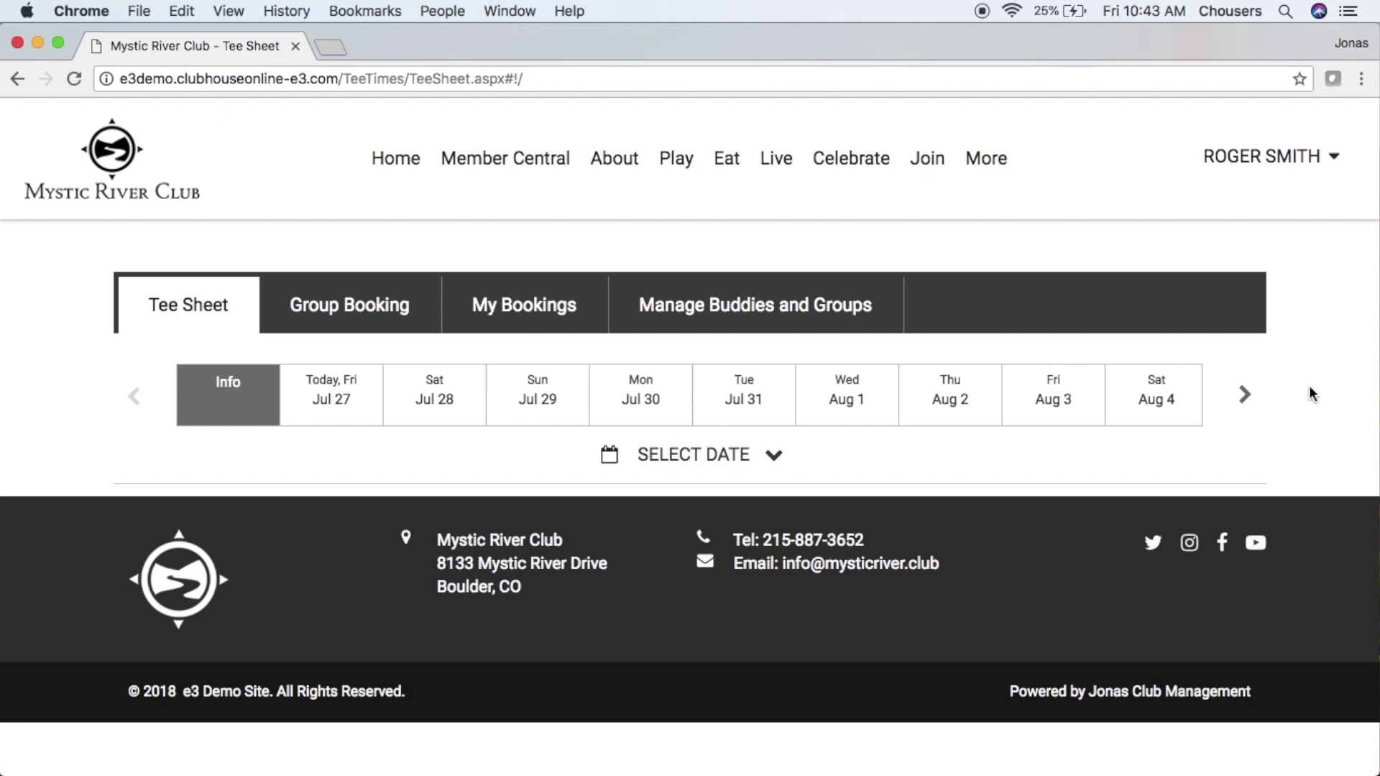
- Load the Friday August 3 tee sheet for The Royal Ibrox Golf Course
click(774, 457)
scroll(774, 452, down, 3)
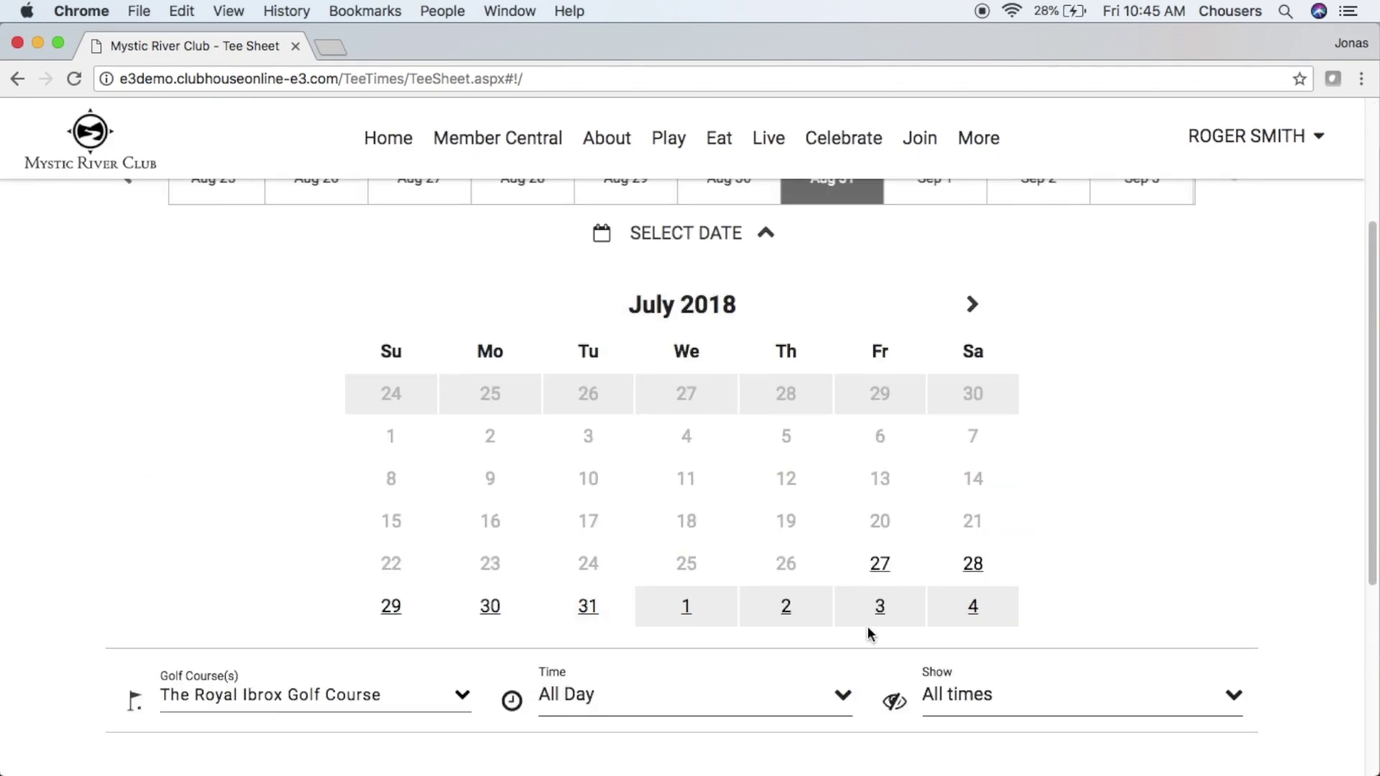
click(880, 606)
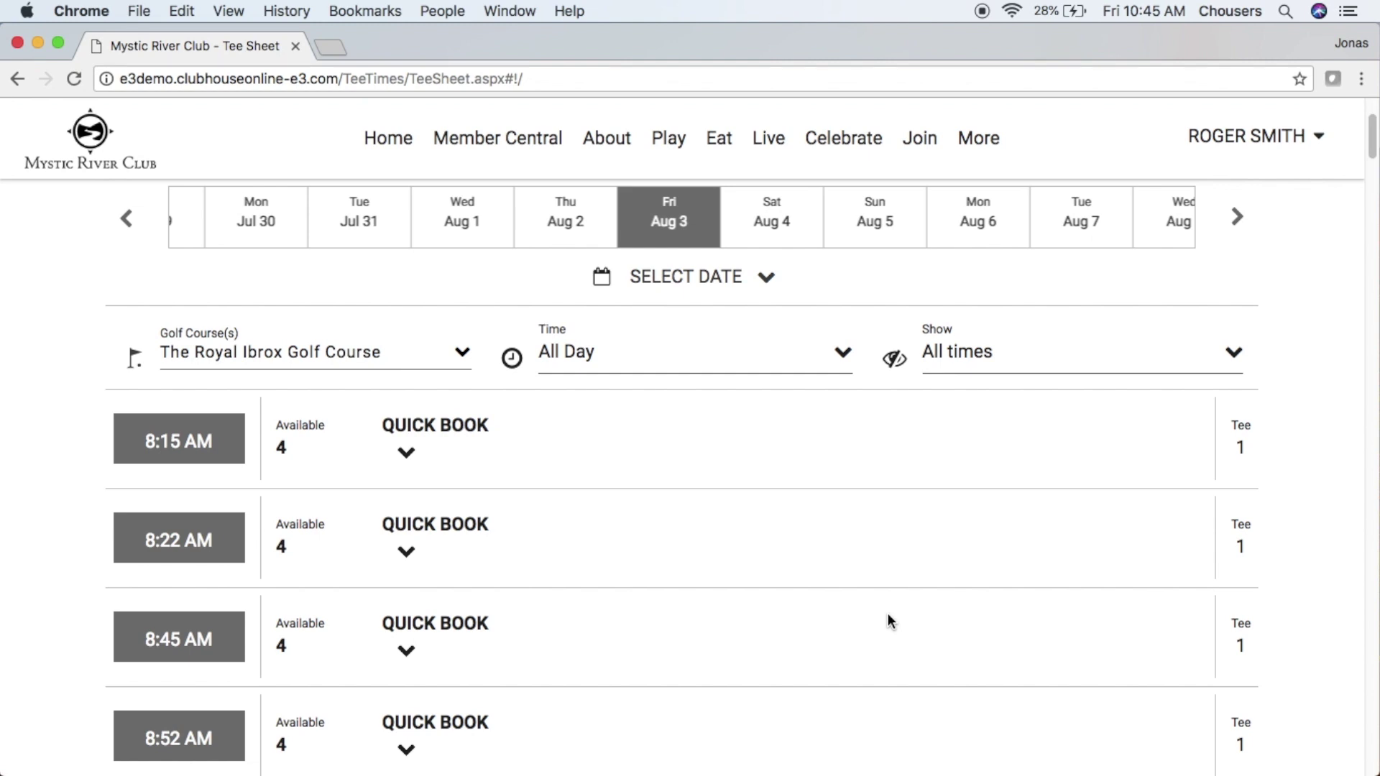
scroll(887, 614, up, 2)
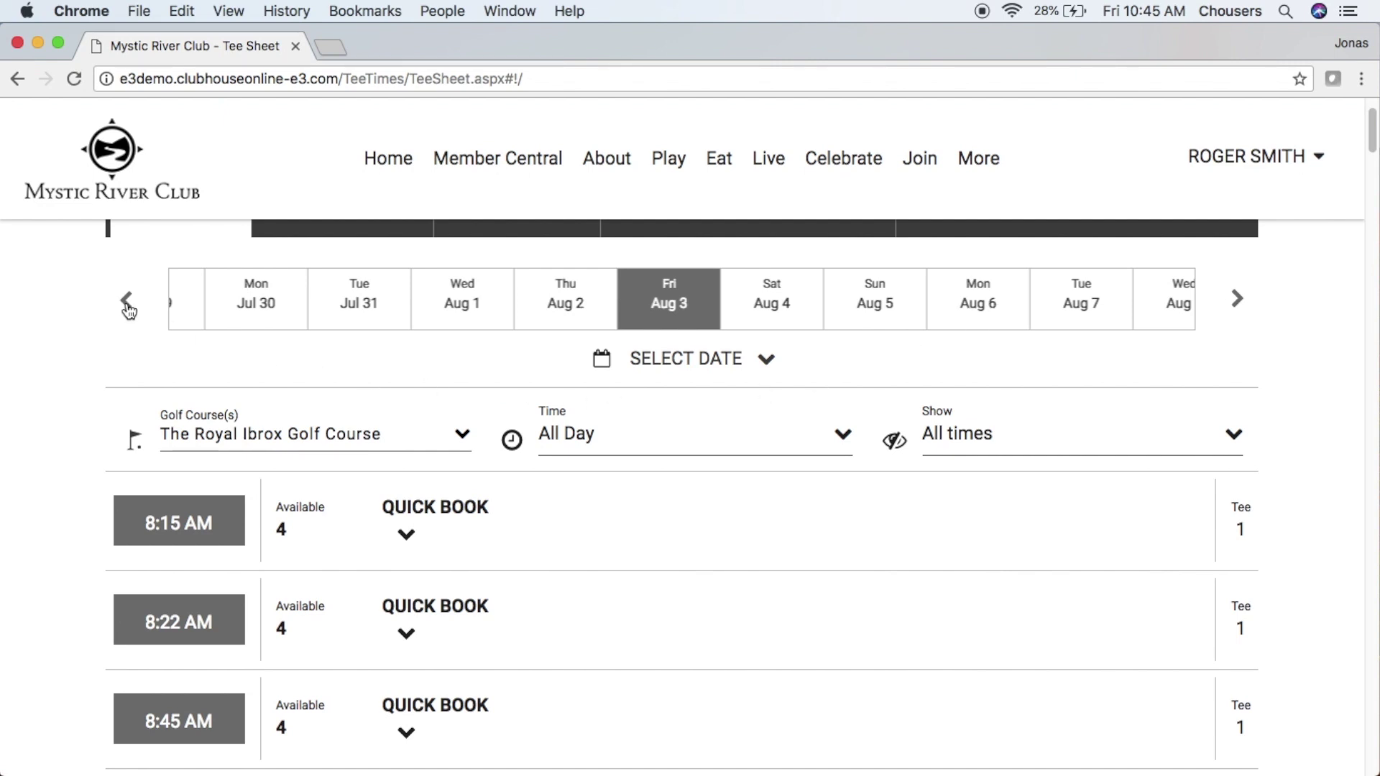
click(1237, 302)
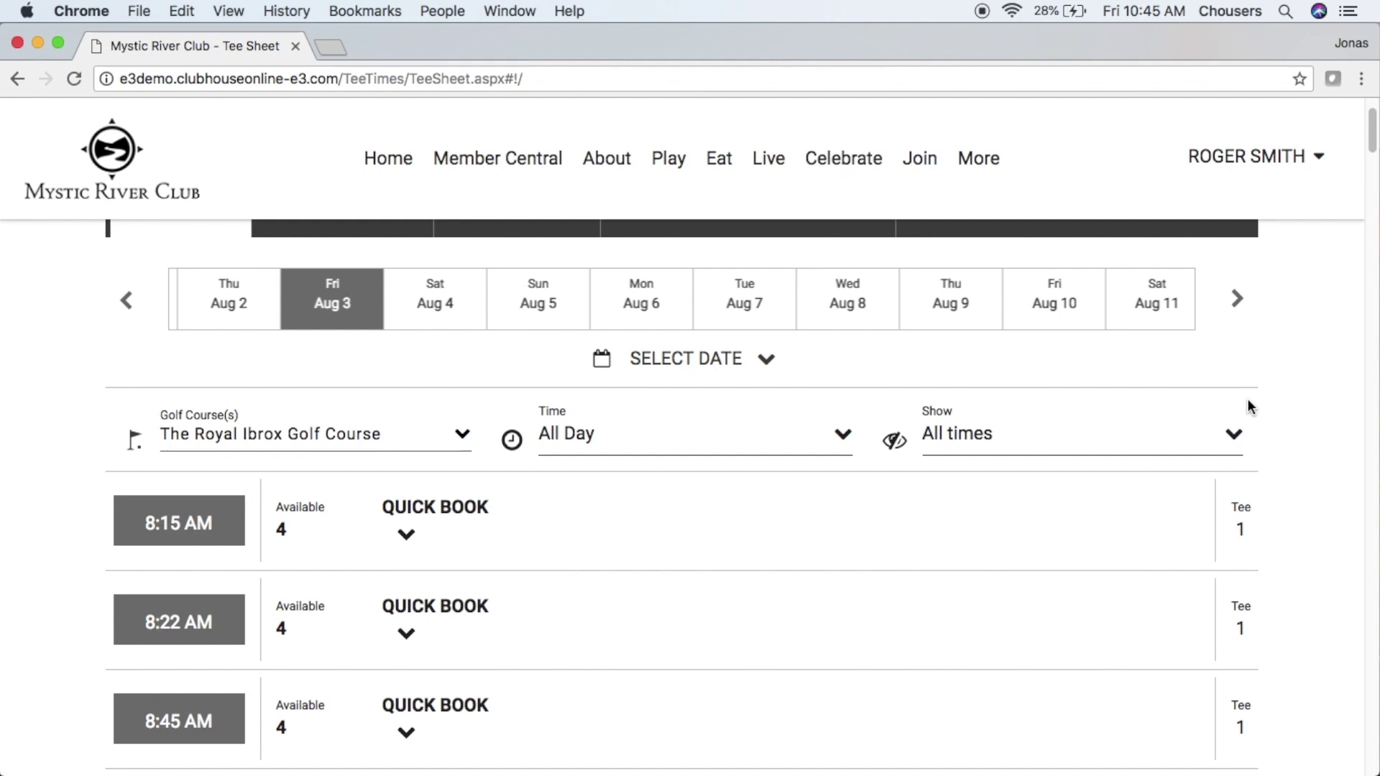
click(457, 432)
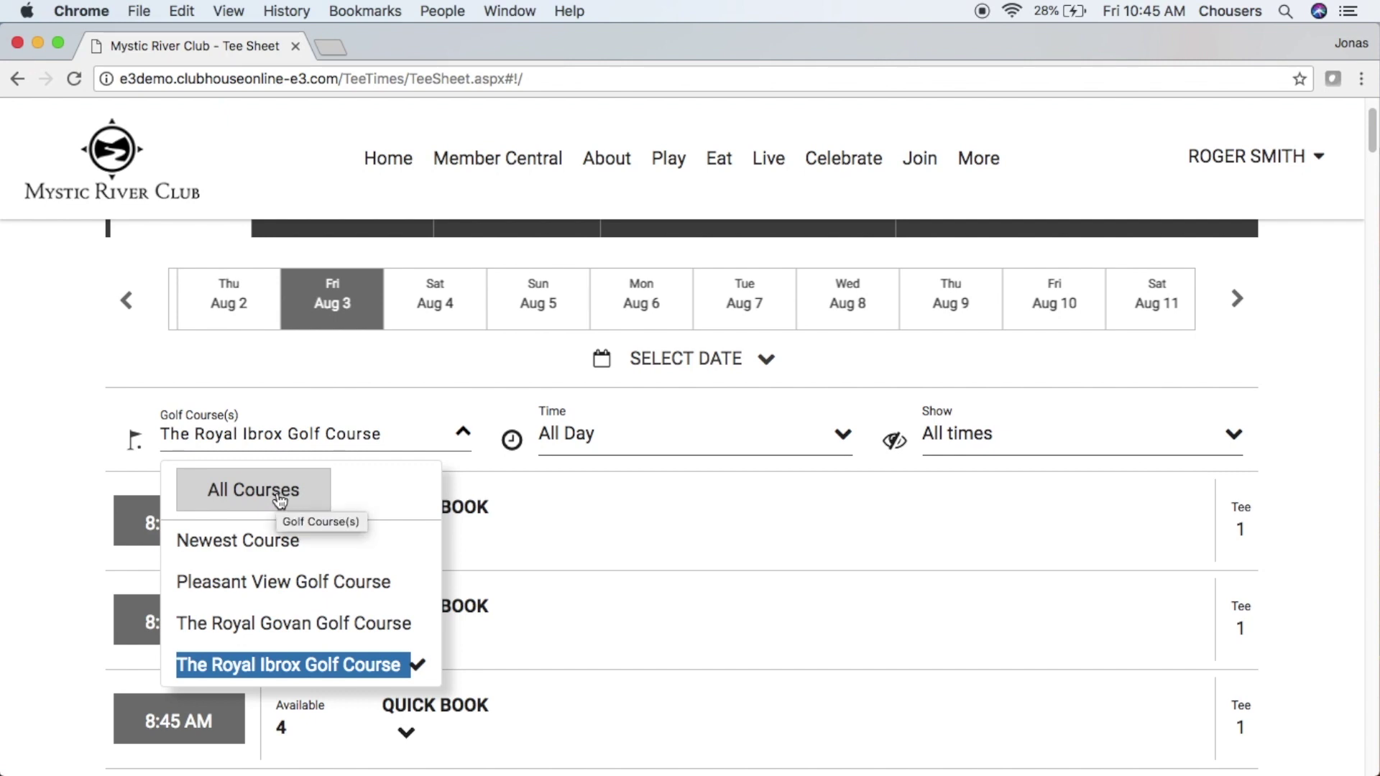
click(843, 437)
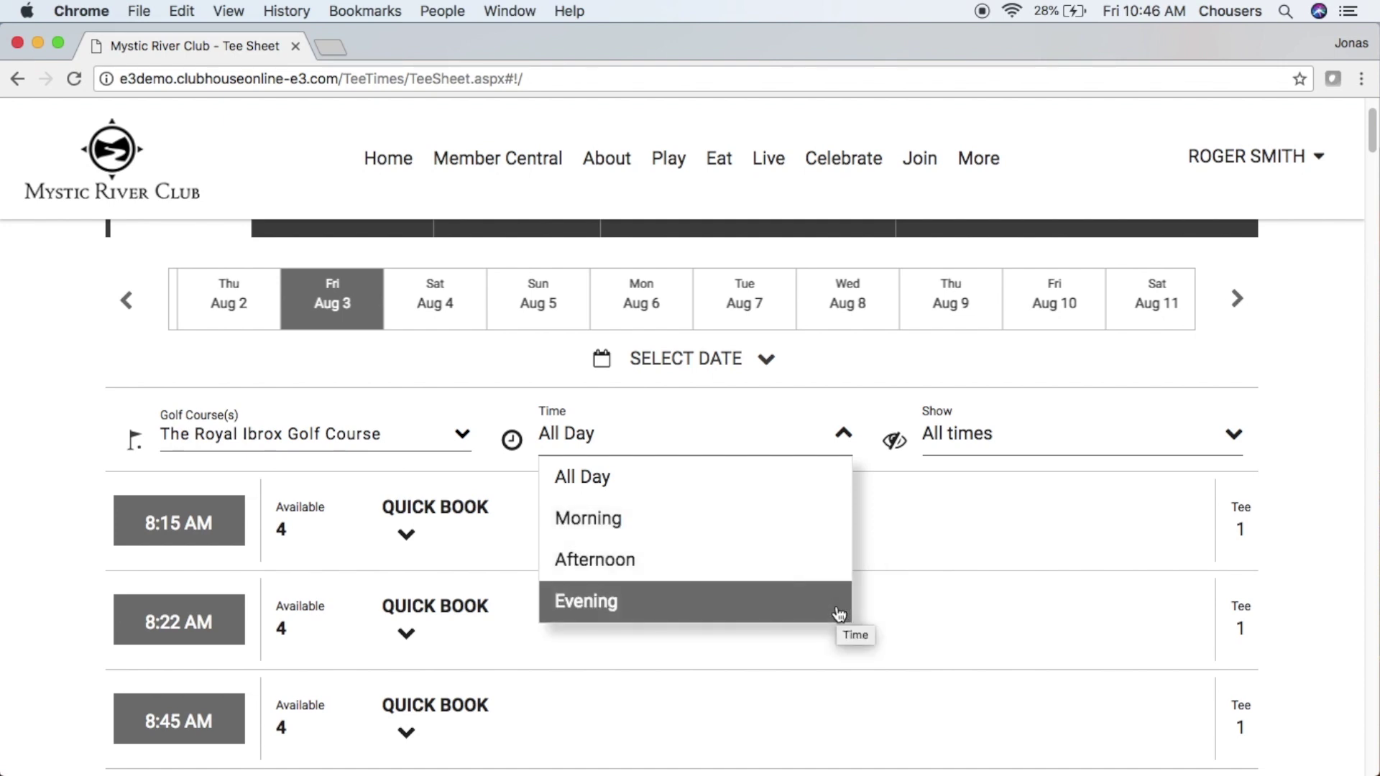
click(1229, 434)
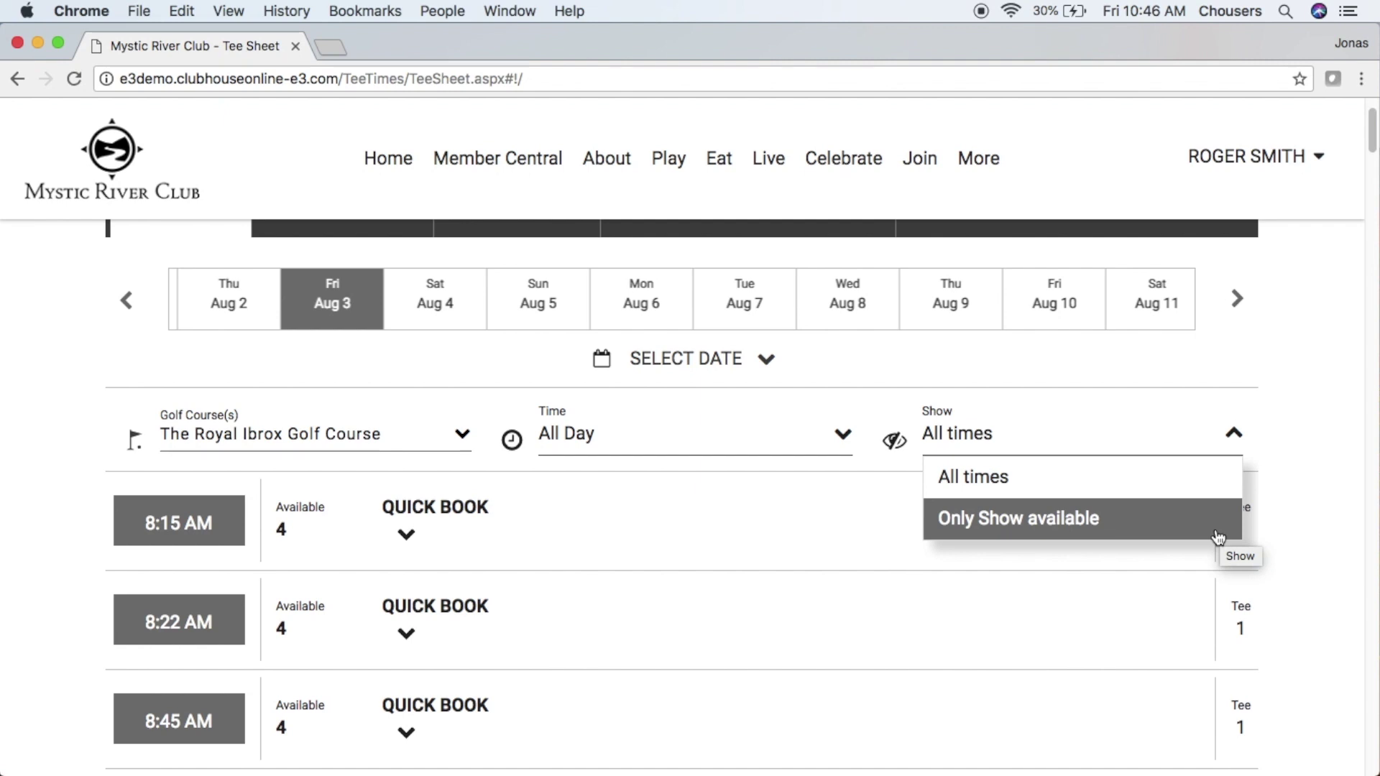
click(1286, 550)
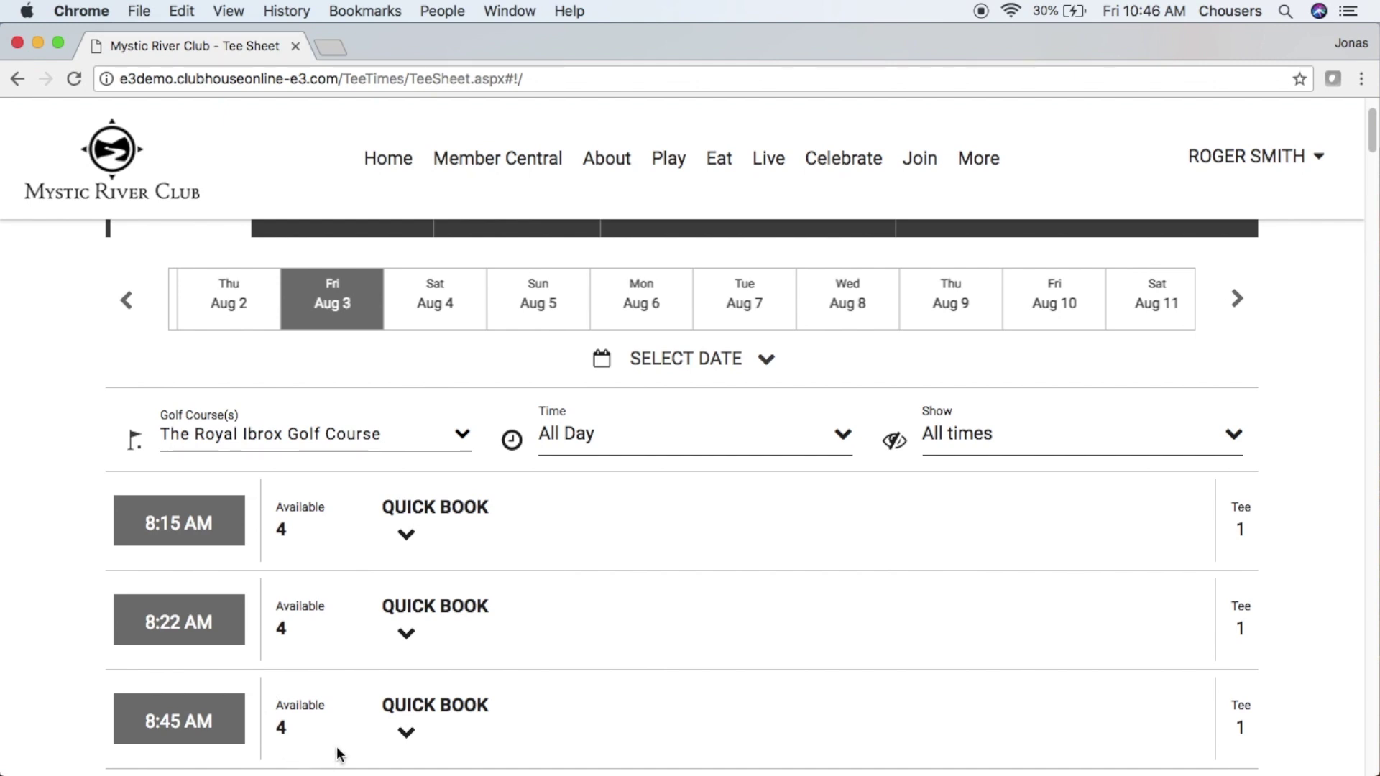
- Start a reservation for the 8:45 AM Aug 3 tee time from its Quick Book options
click(415, 711)
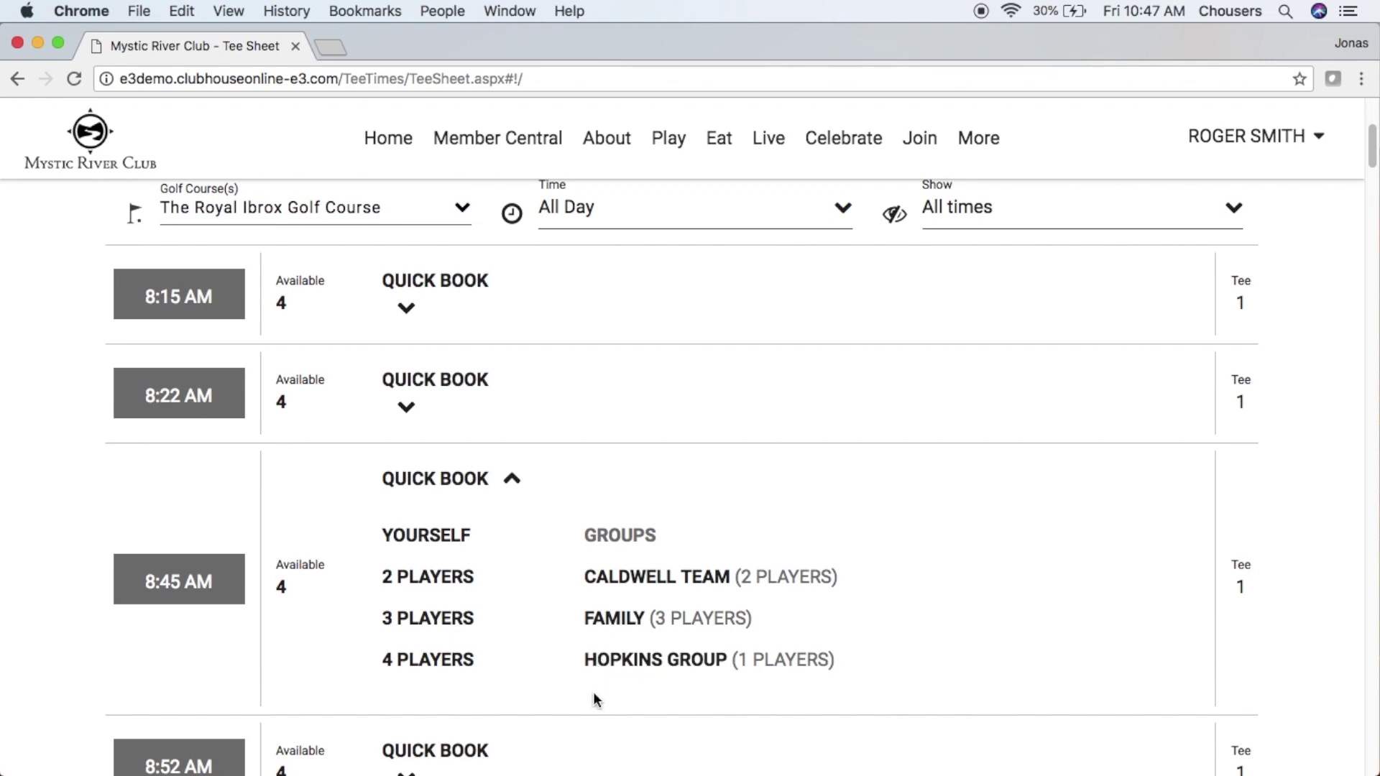
click(214, 590)
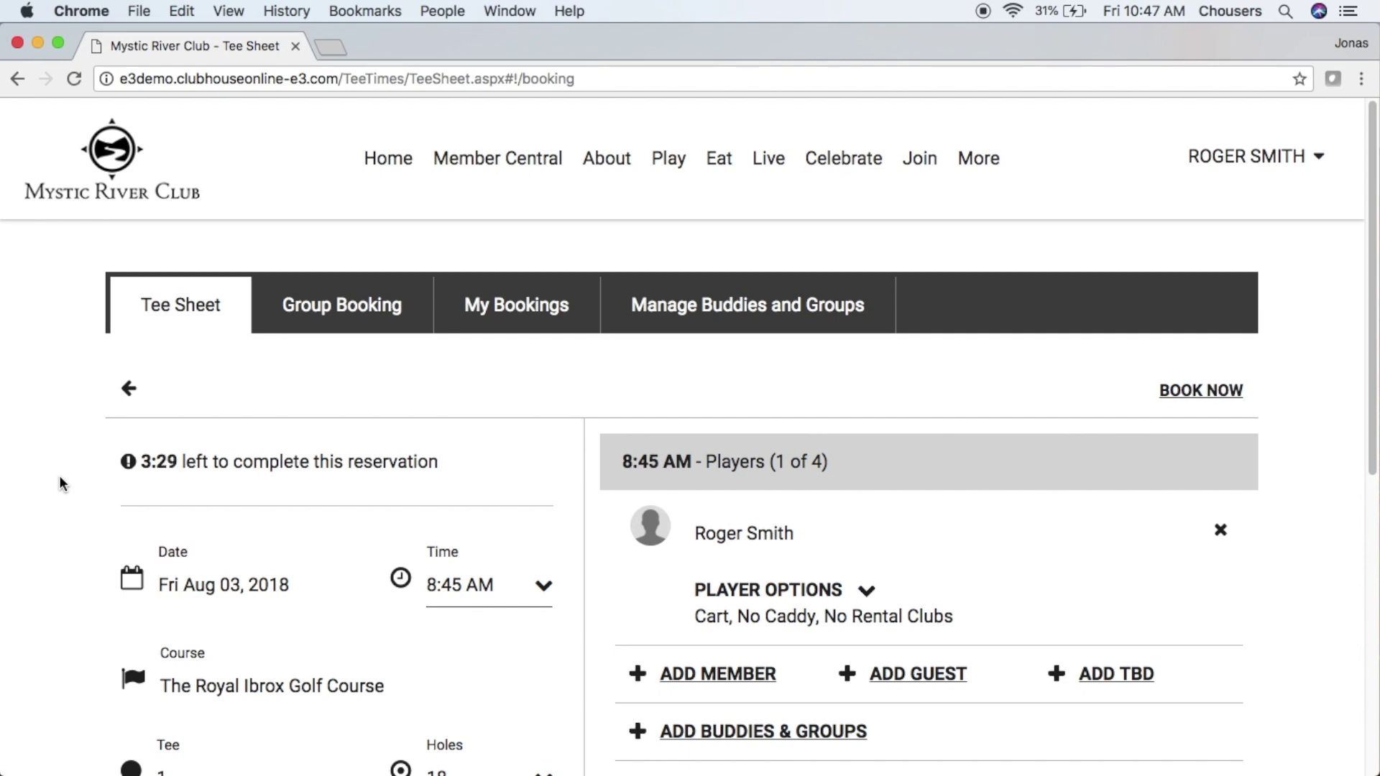
- Keep the first player's options as Cart, No Caddy and No Rental Clubs
scroll(60, 482, down, 3)
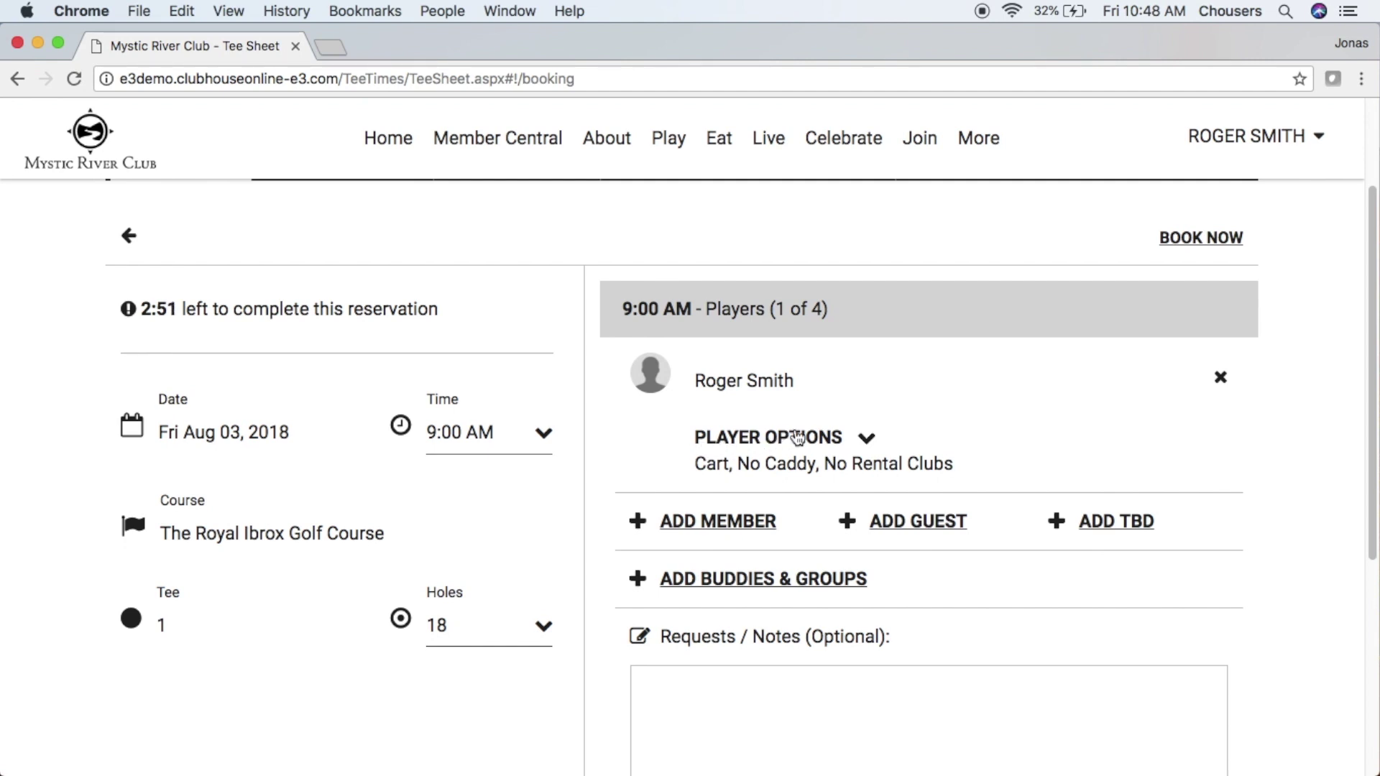
click(824, 437)
scroll(824, 437, down, 1)
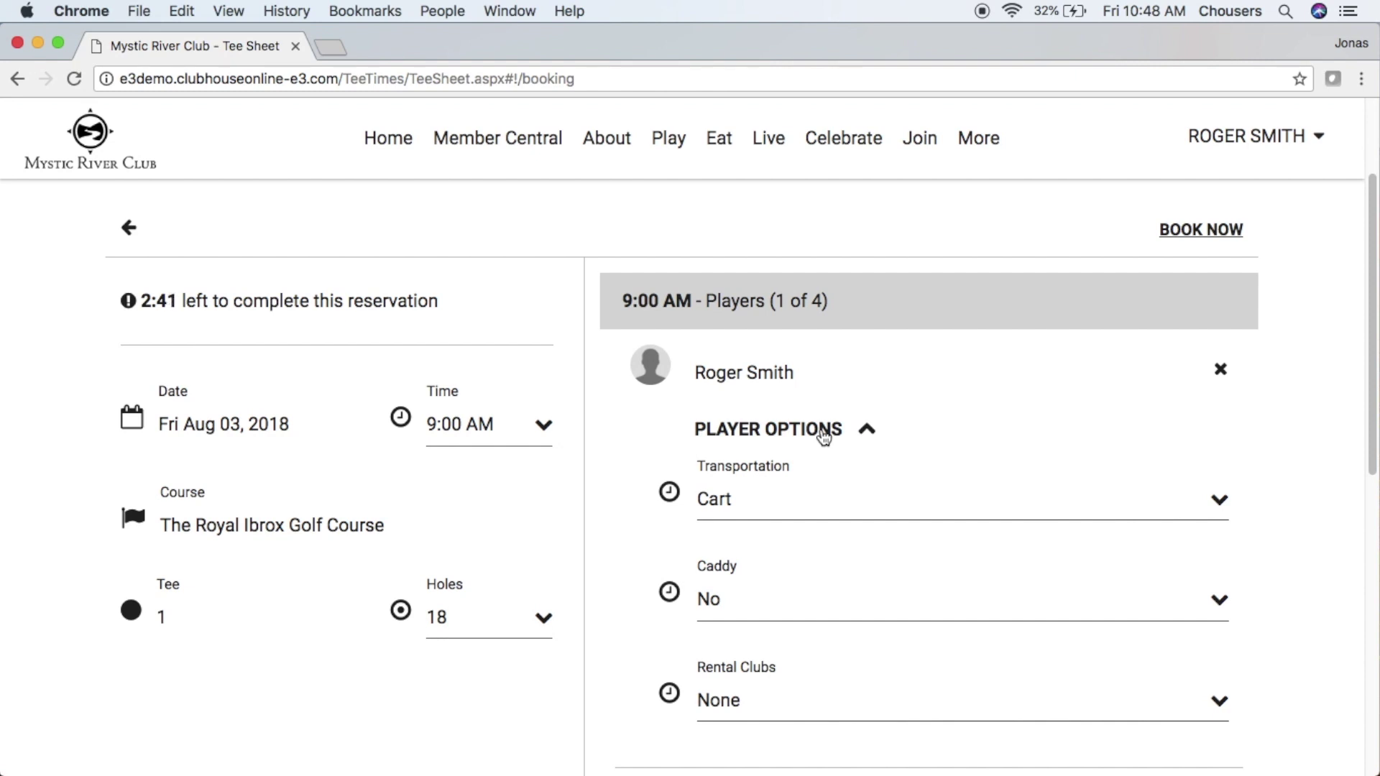
scroll(824, 436, down, 1)
click(1125, 488)
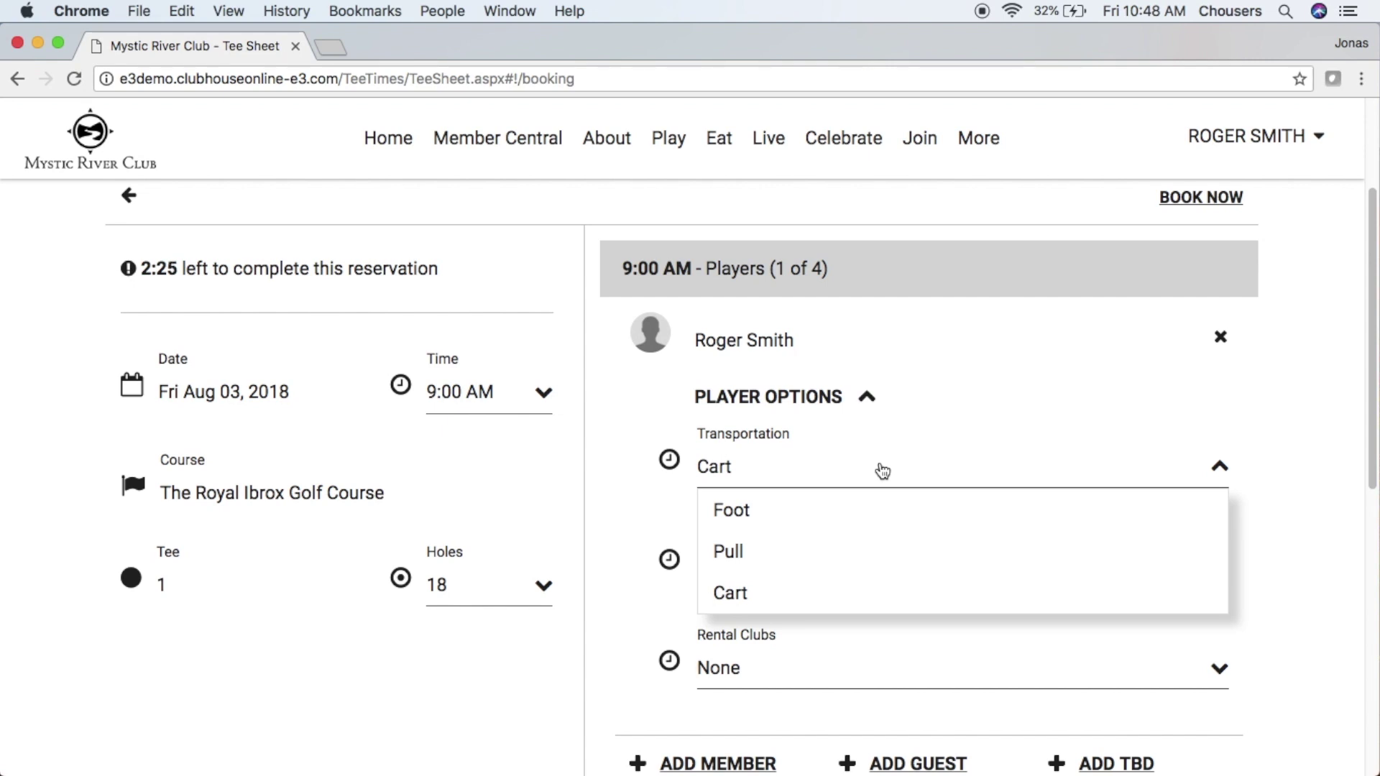
click(882, 471)
click(942, 577)
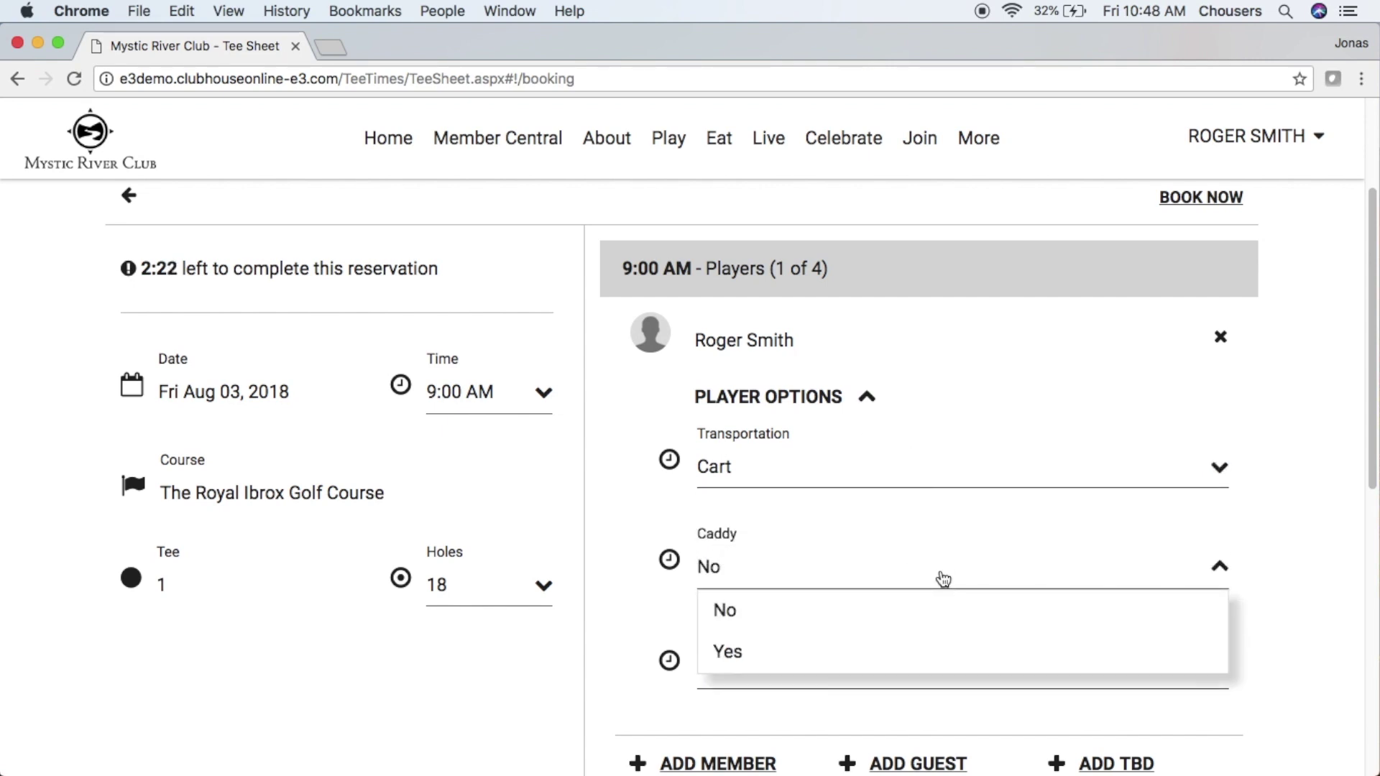
click(942, 579)
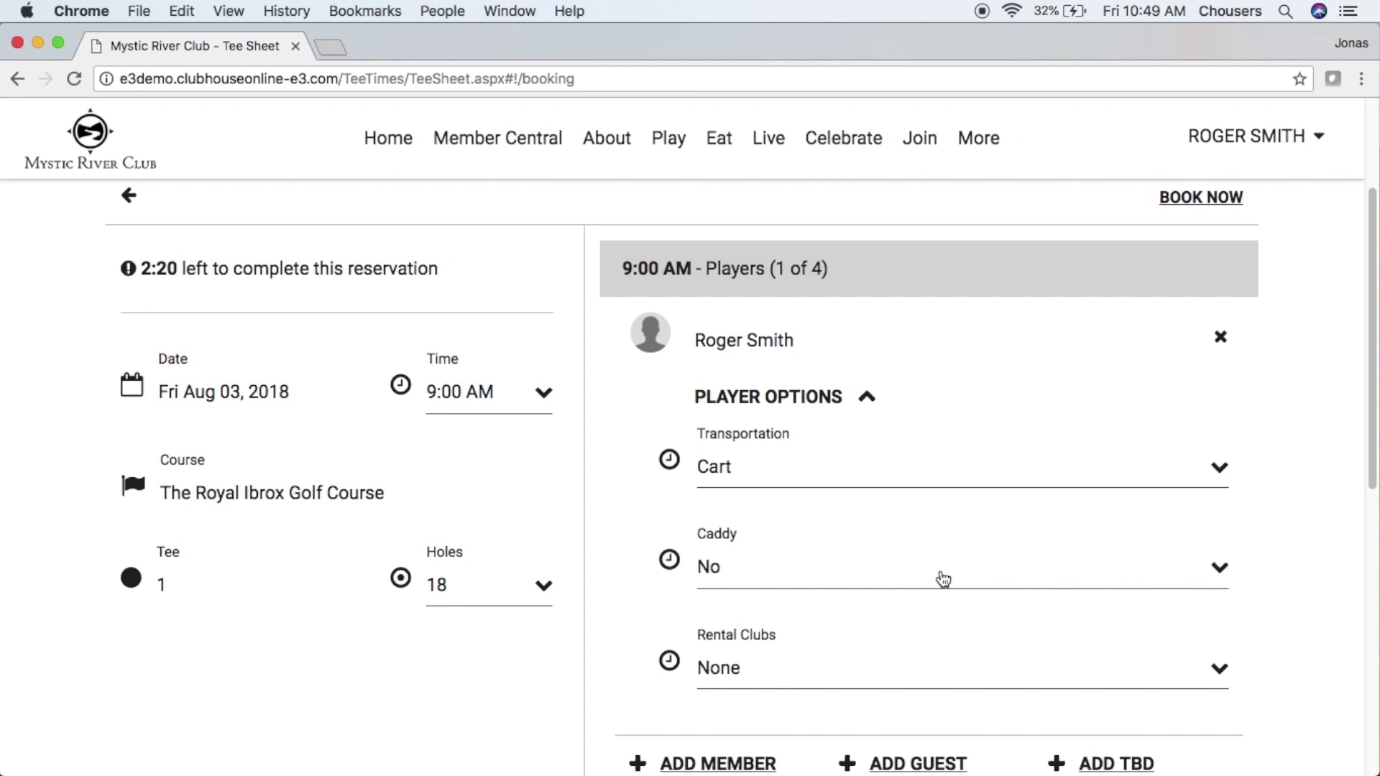
click(934, 661)
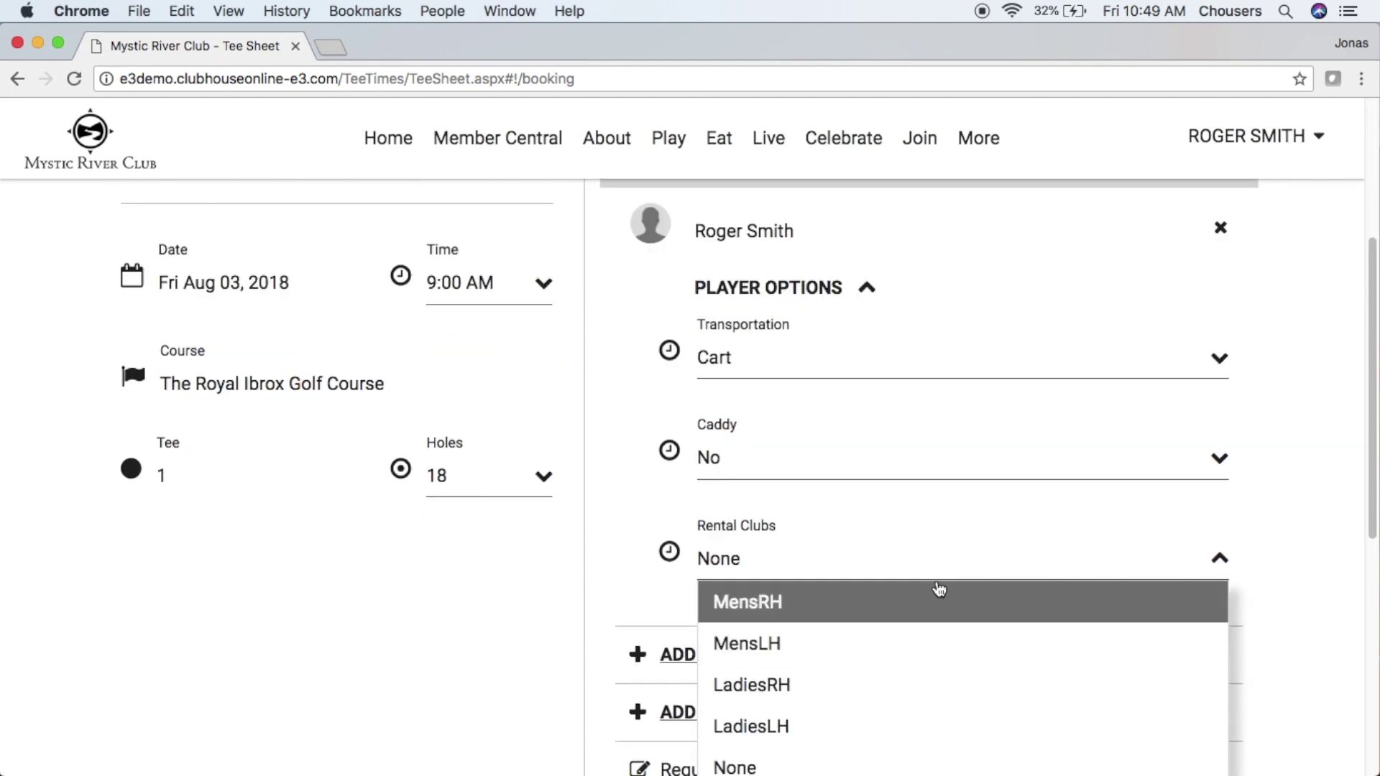
click(941, 569)
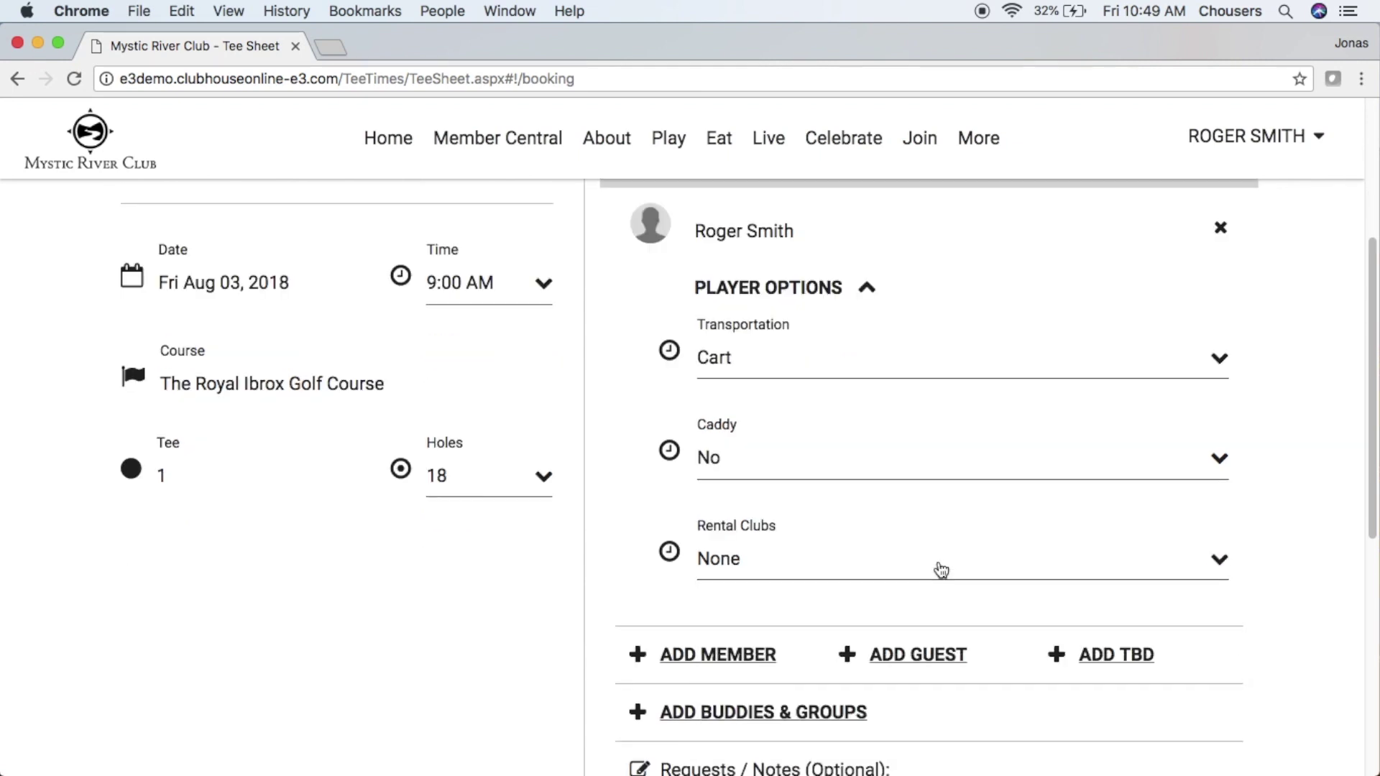
click(1280, 452)
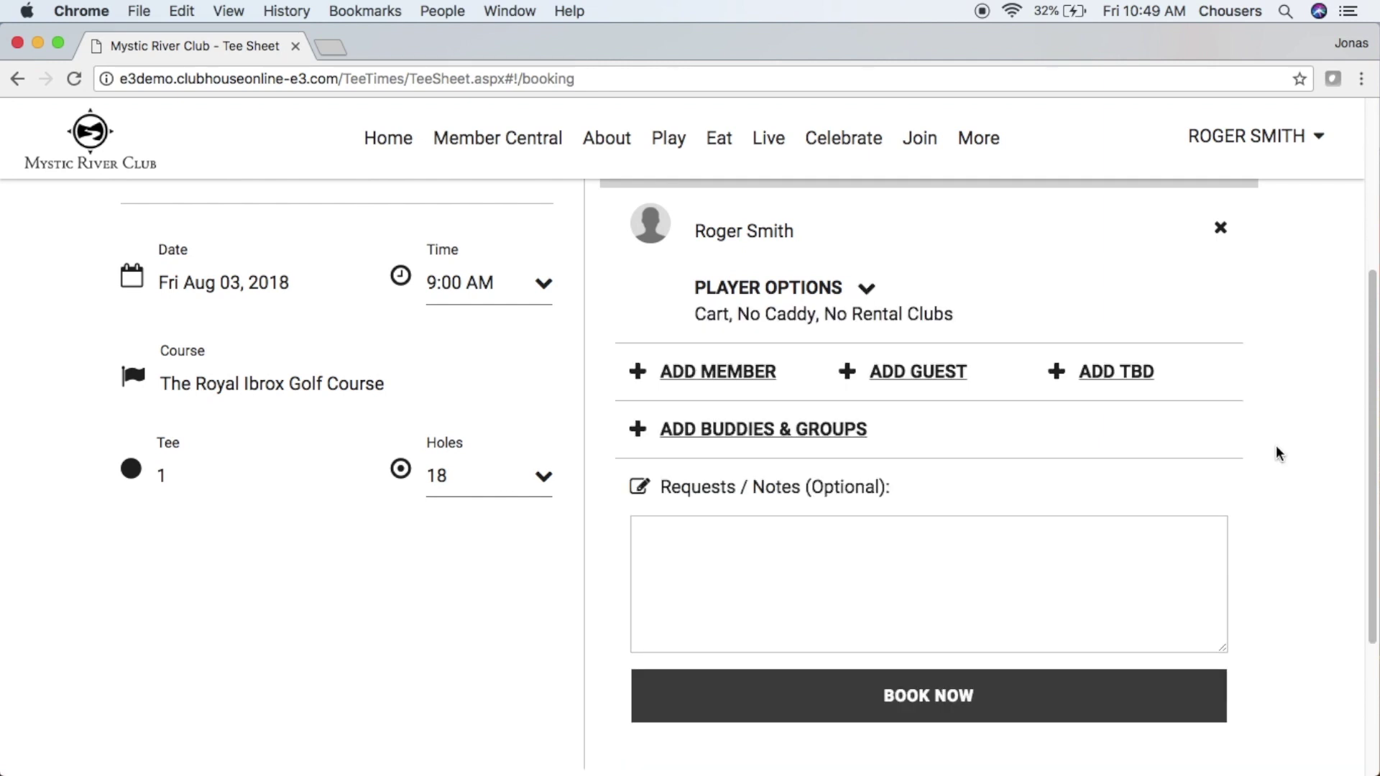
scroll(1277, 453, up, 2)
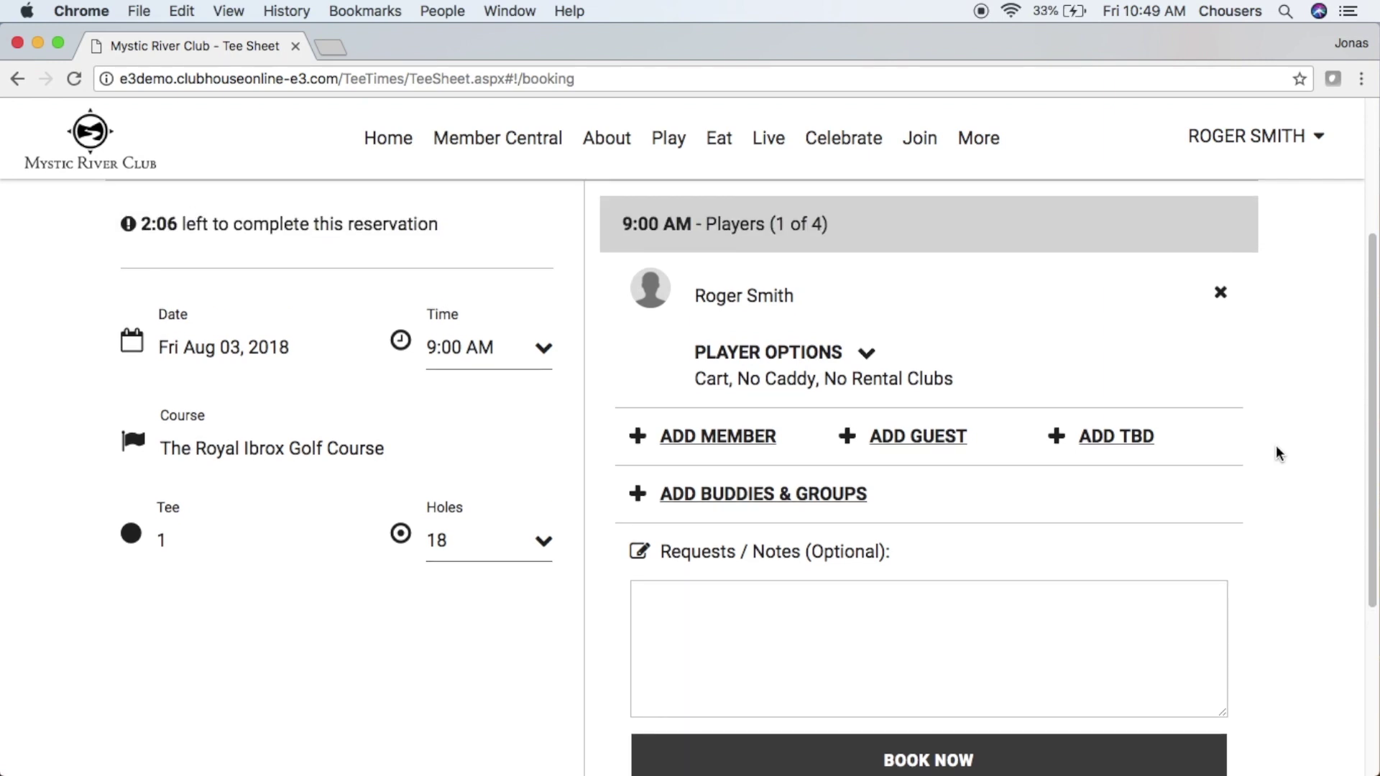
- Find a second member by name search and add them to the 9:00 AM reservation
click(740, 443)
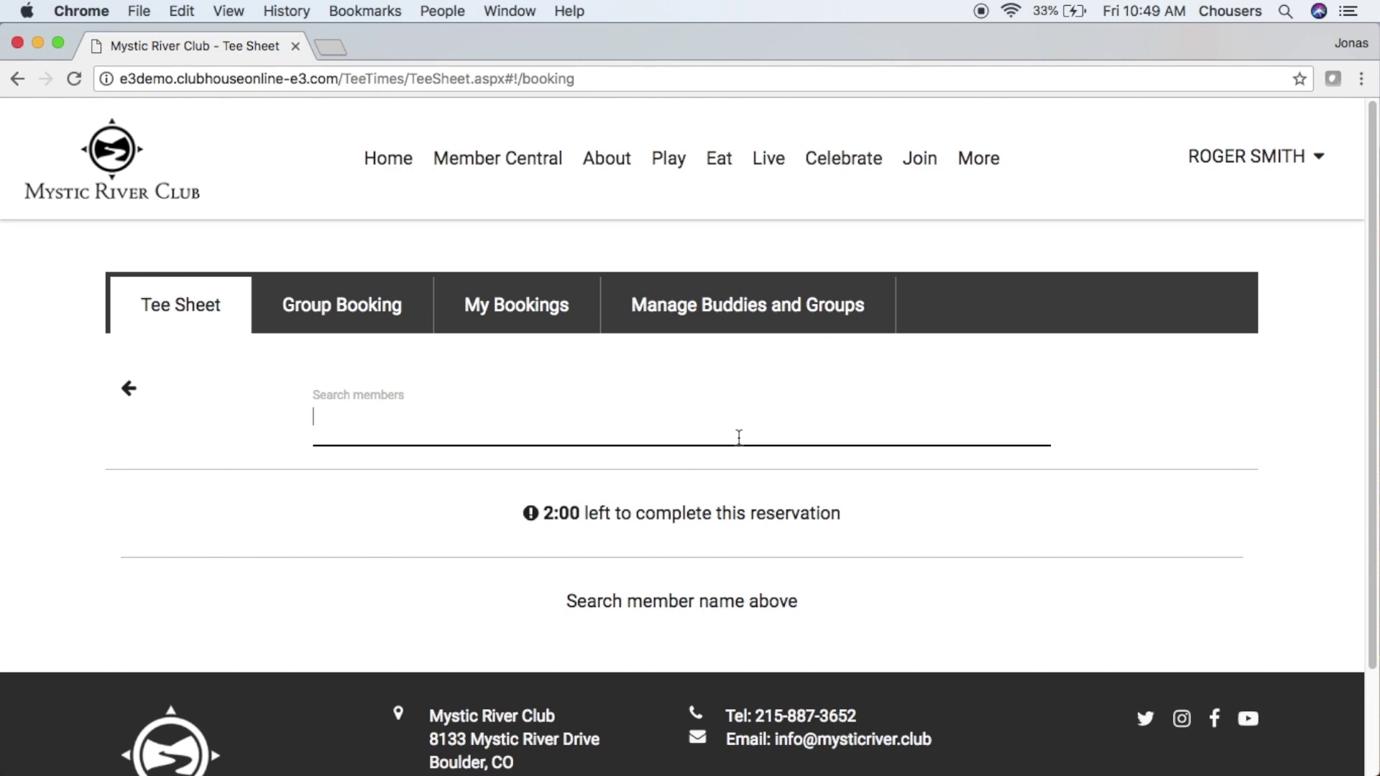
text(john)
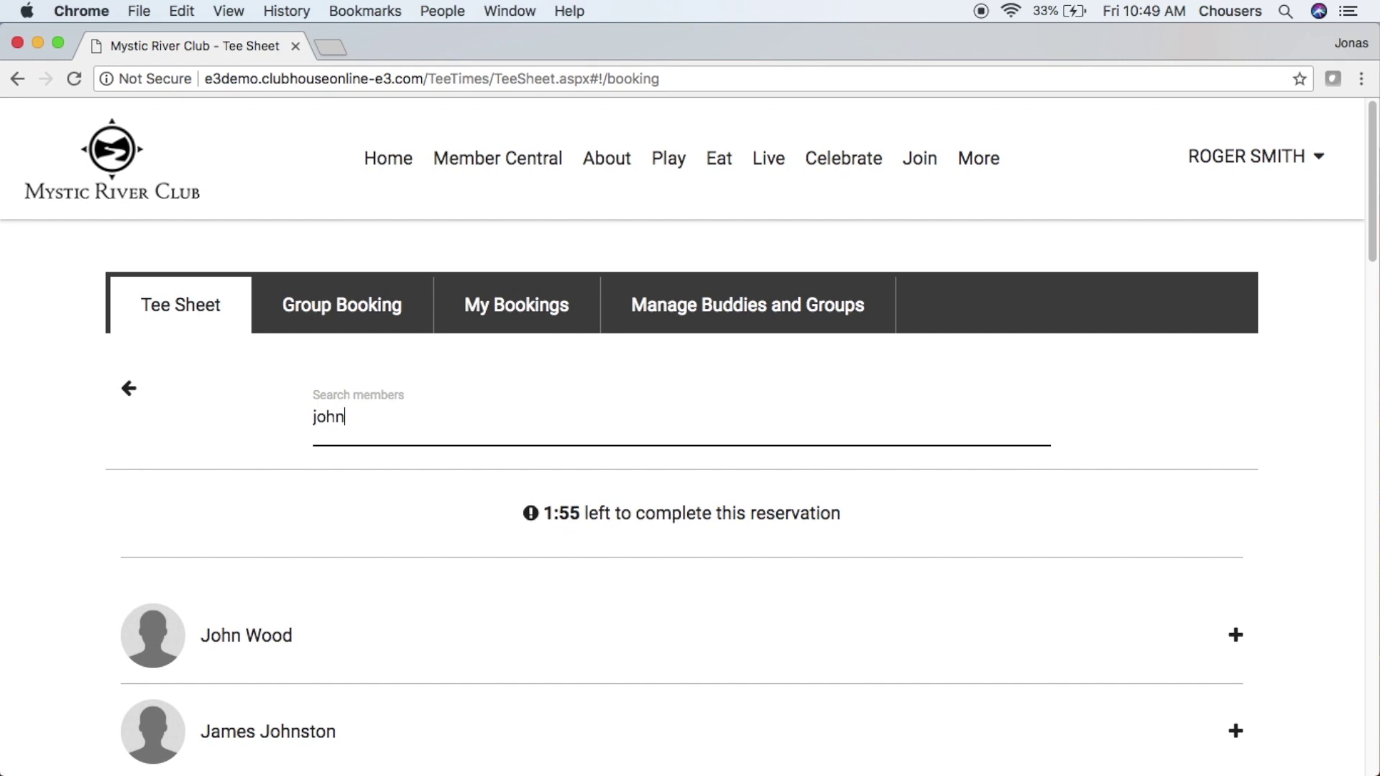
click(580, 628)
scroll(581, 625, down, 5)
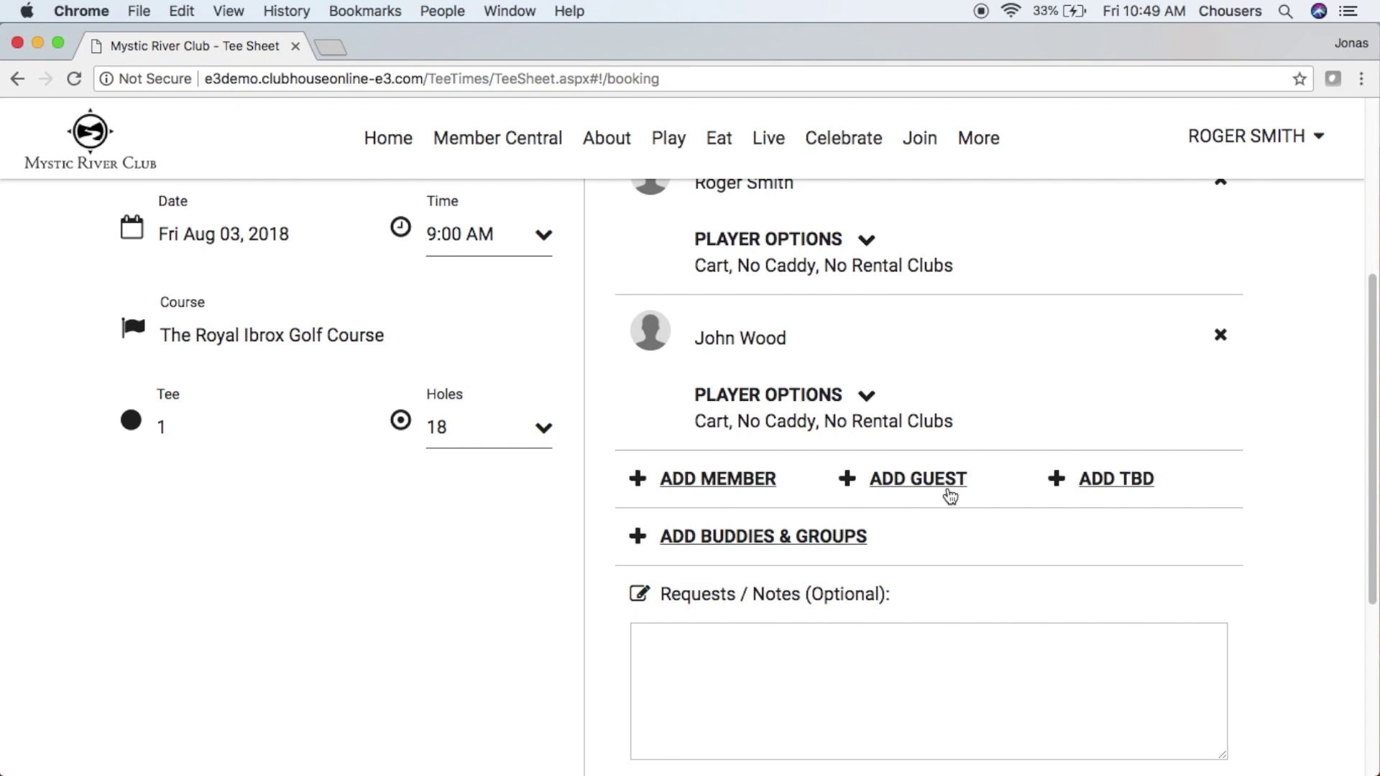
- Fill in the guest's first name, last name and e-mail address in the Add Guest form
click(950, 496)
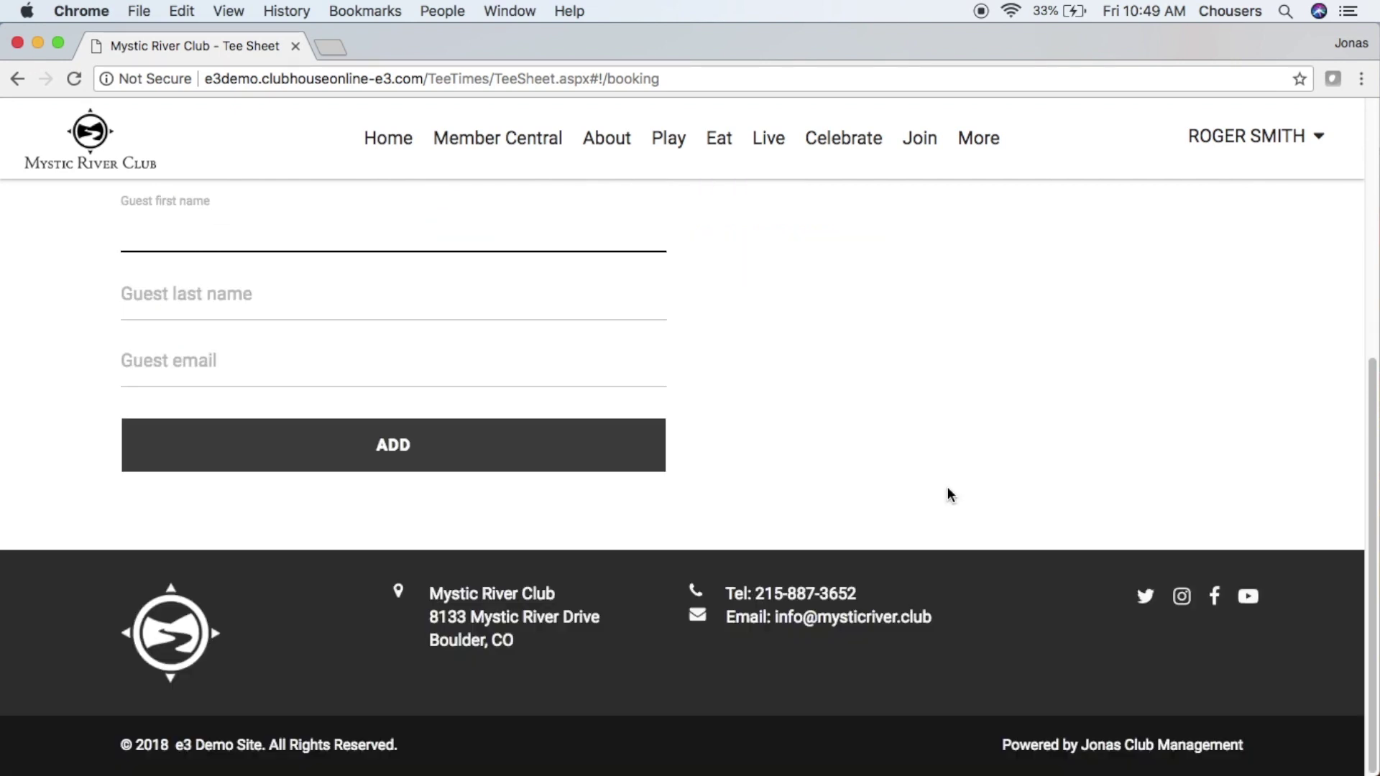
scroll(950, 495, up, 1)
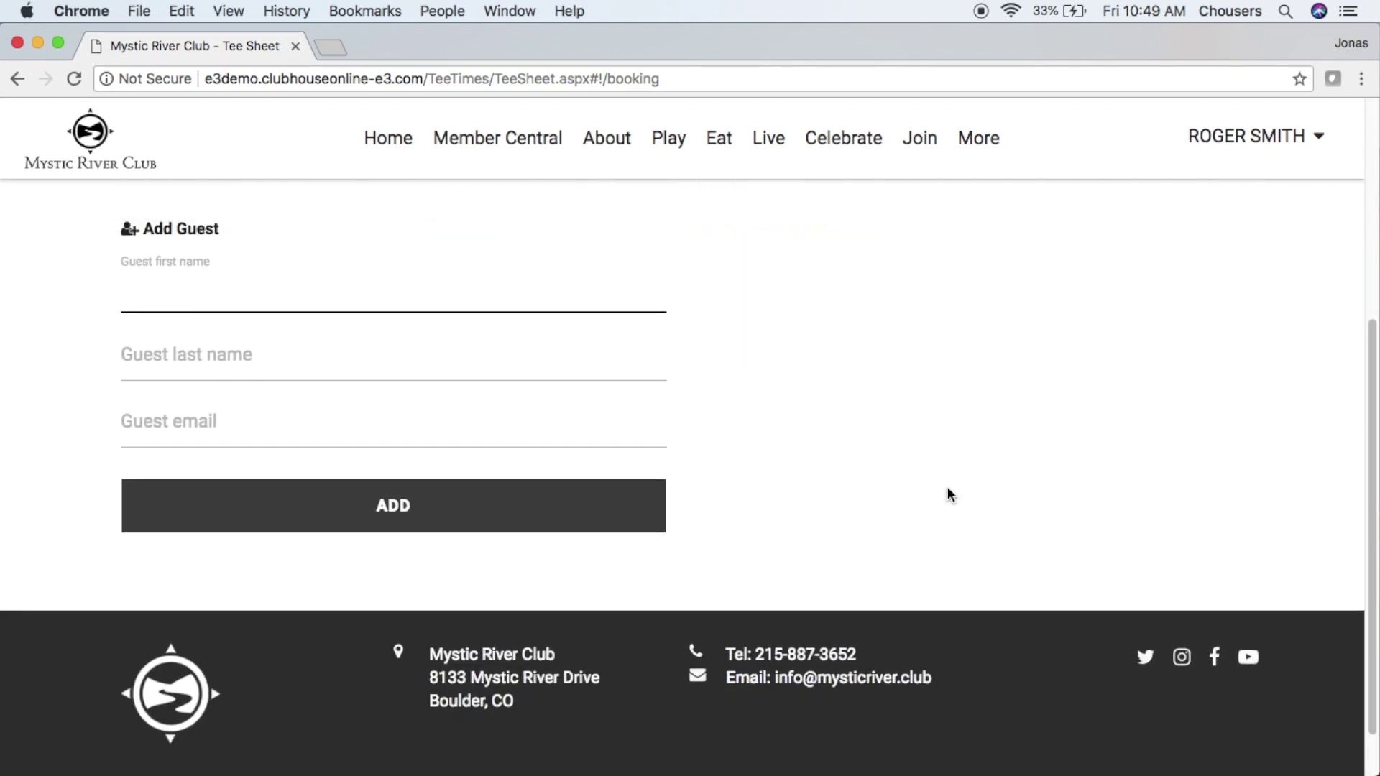
key(Tab)
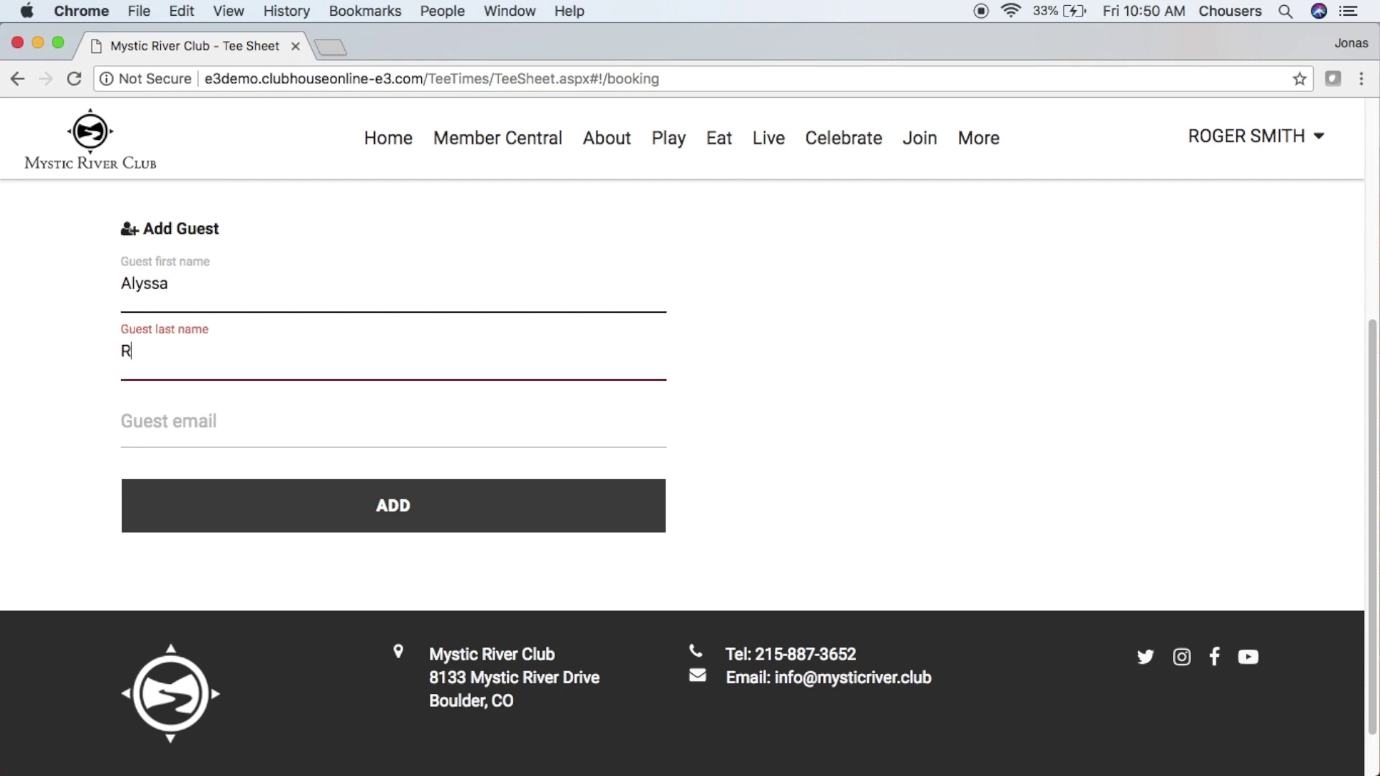
click(295, 428)
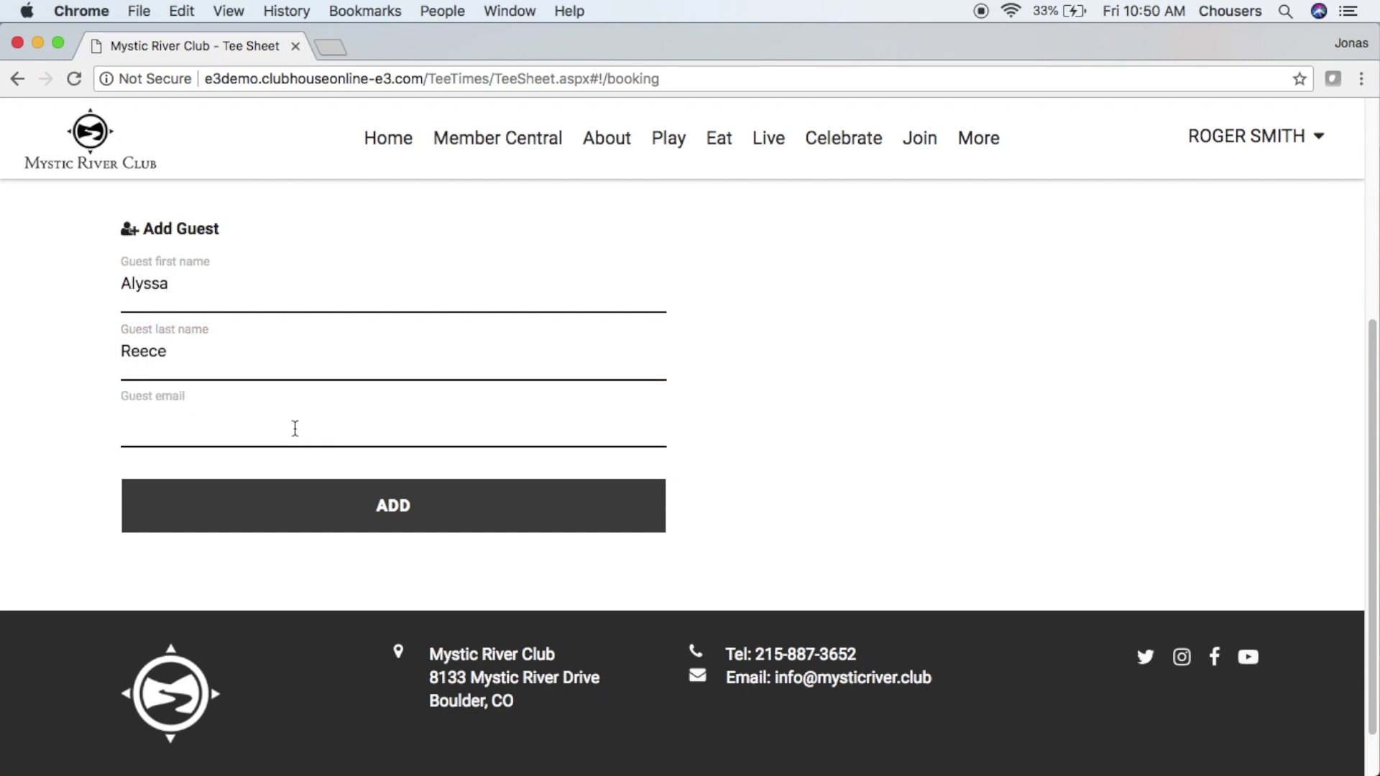
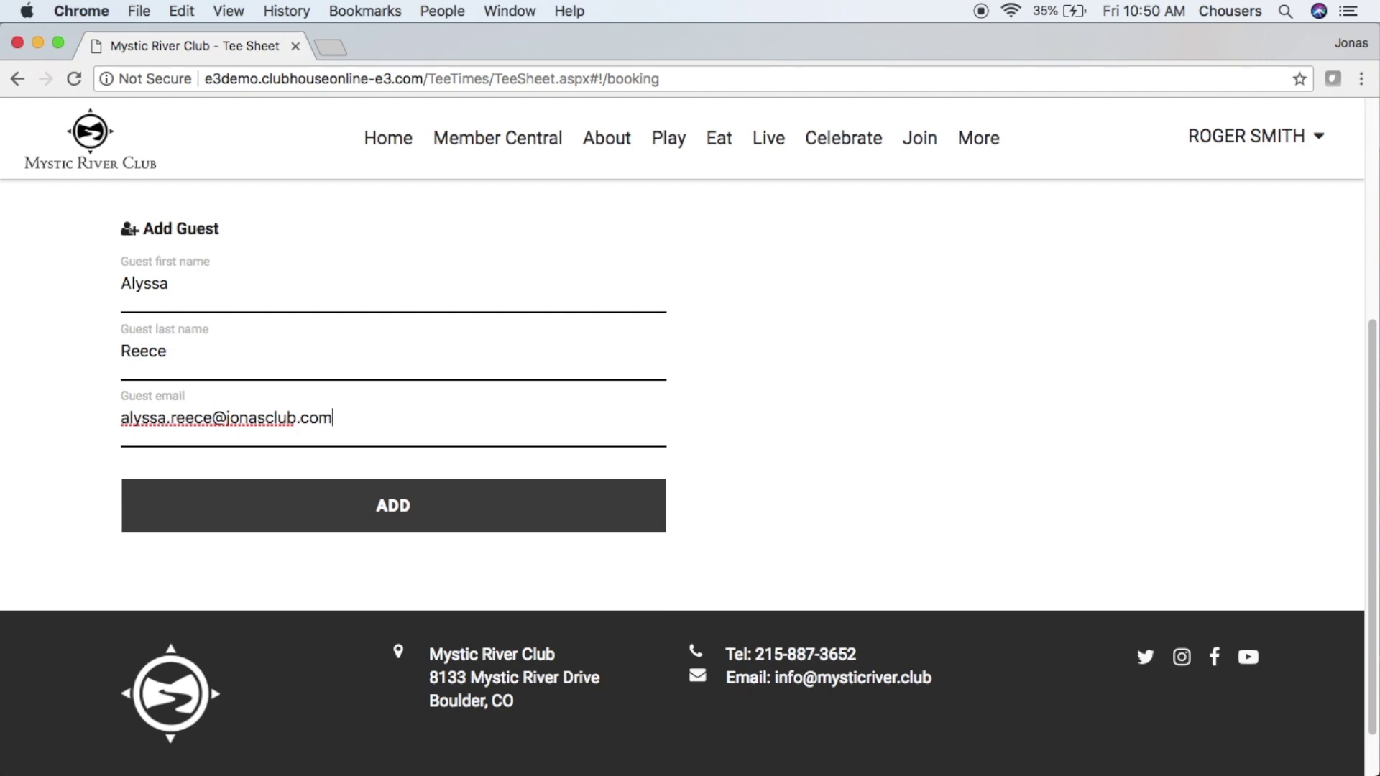
- Add the guest as the third player, then add and remove a trial TBD slot
click(469, 519)
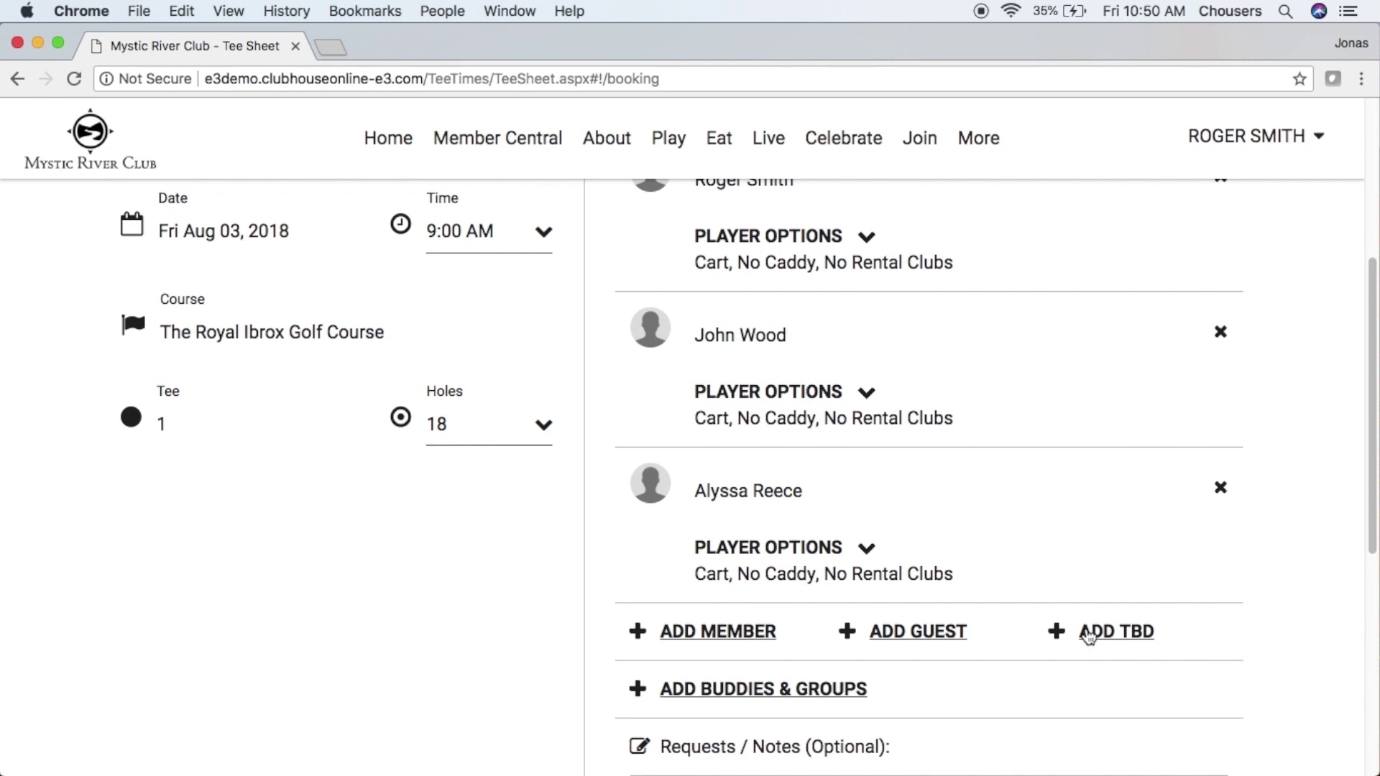
click(1089, 634)
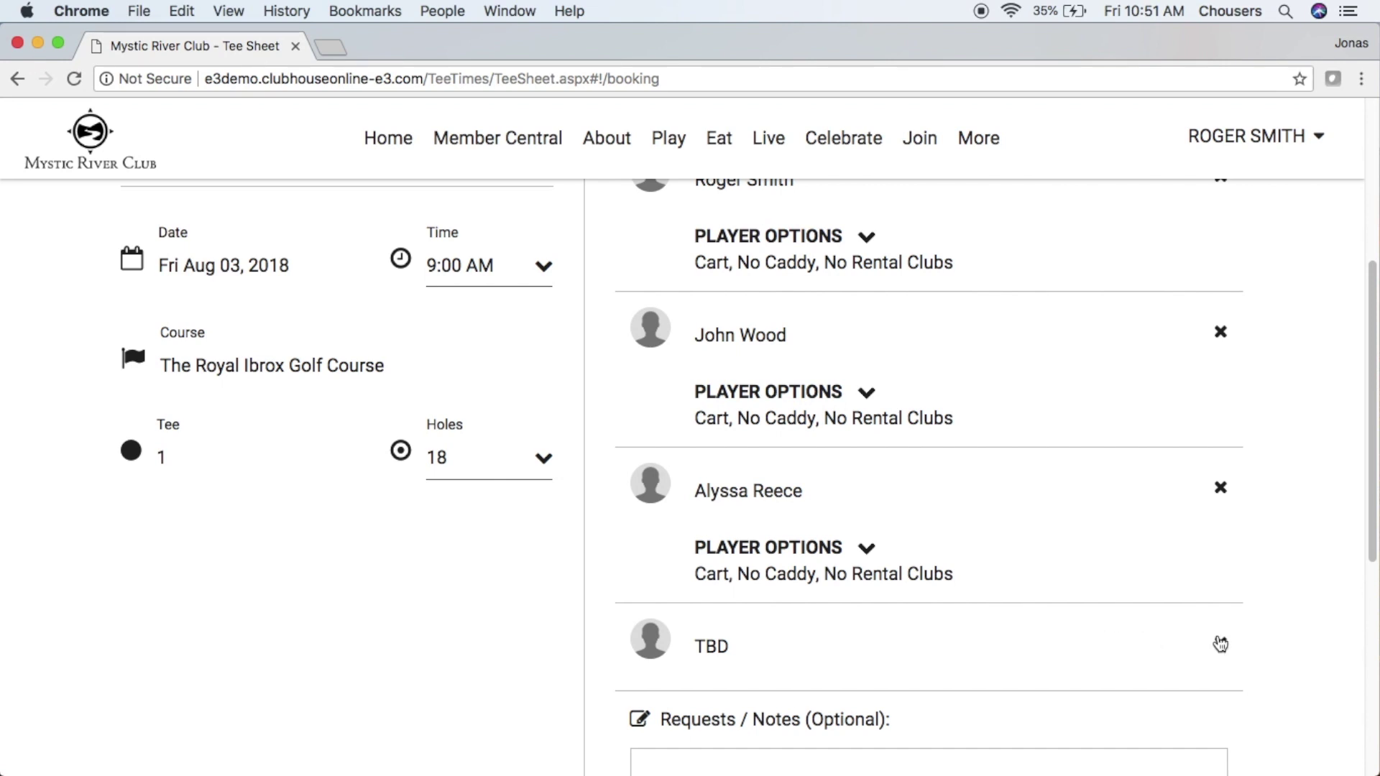
click(1220, 643)
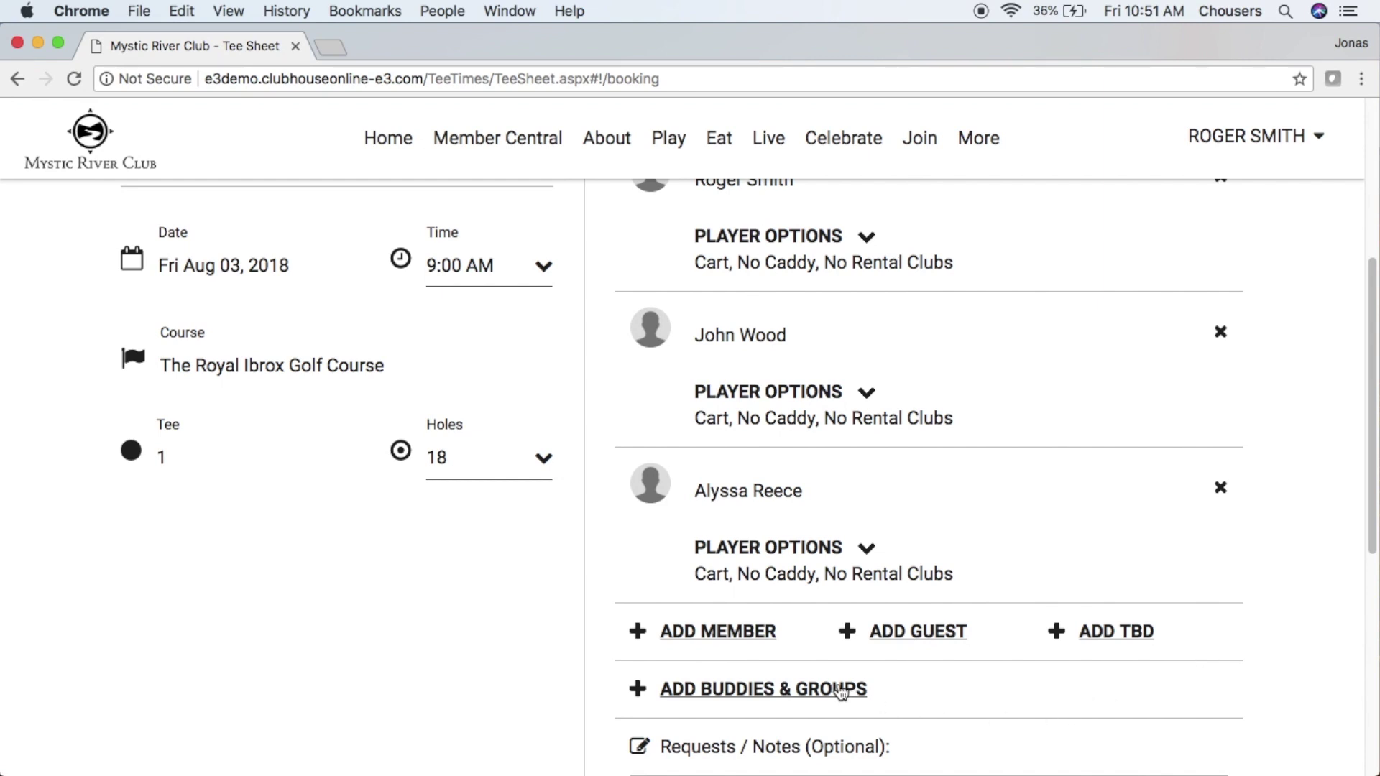
- Reestablish the expired reservation lock to restore the booking form
click(840, 692)
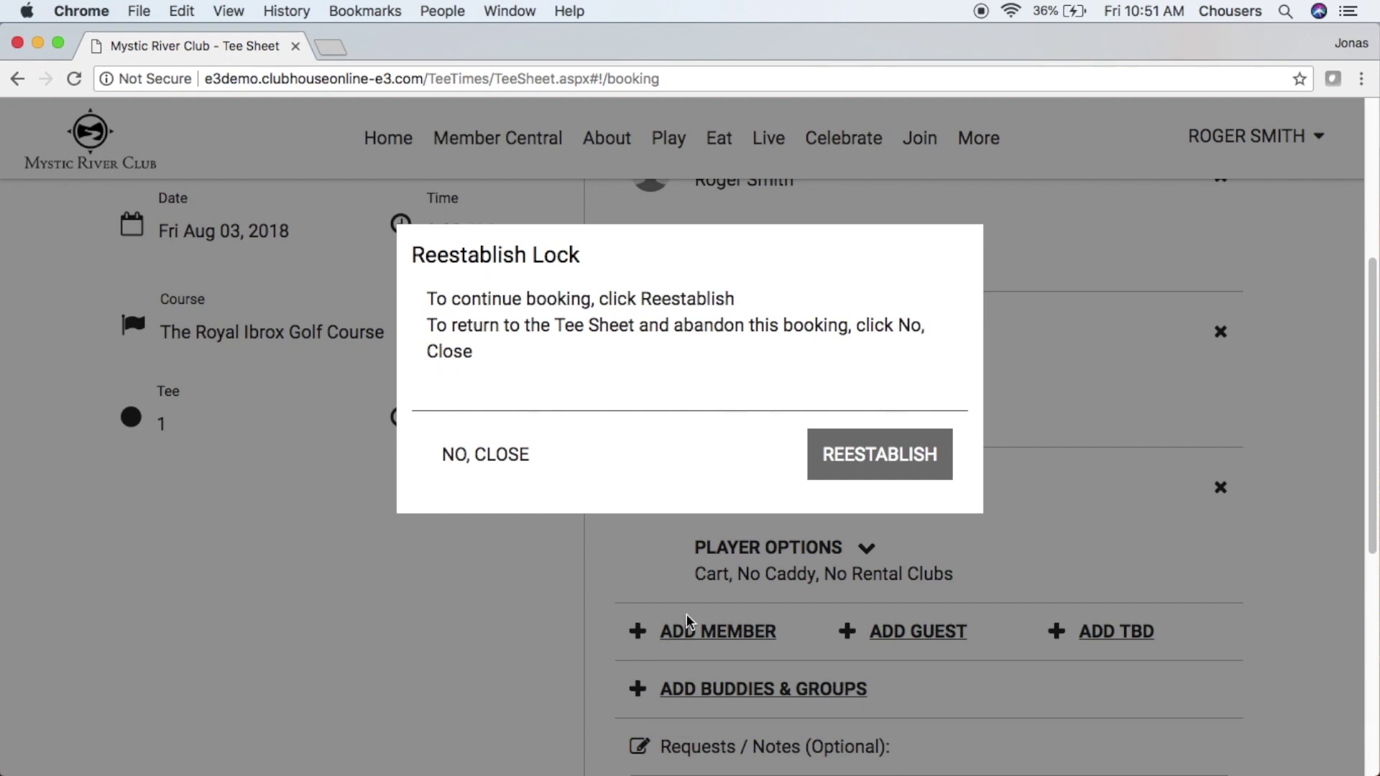
click(846, 459)
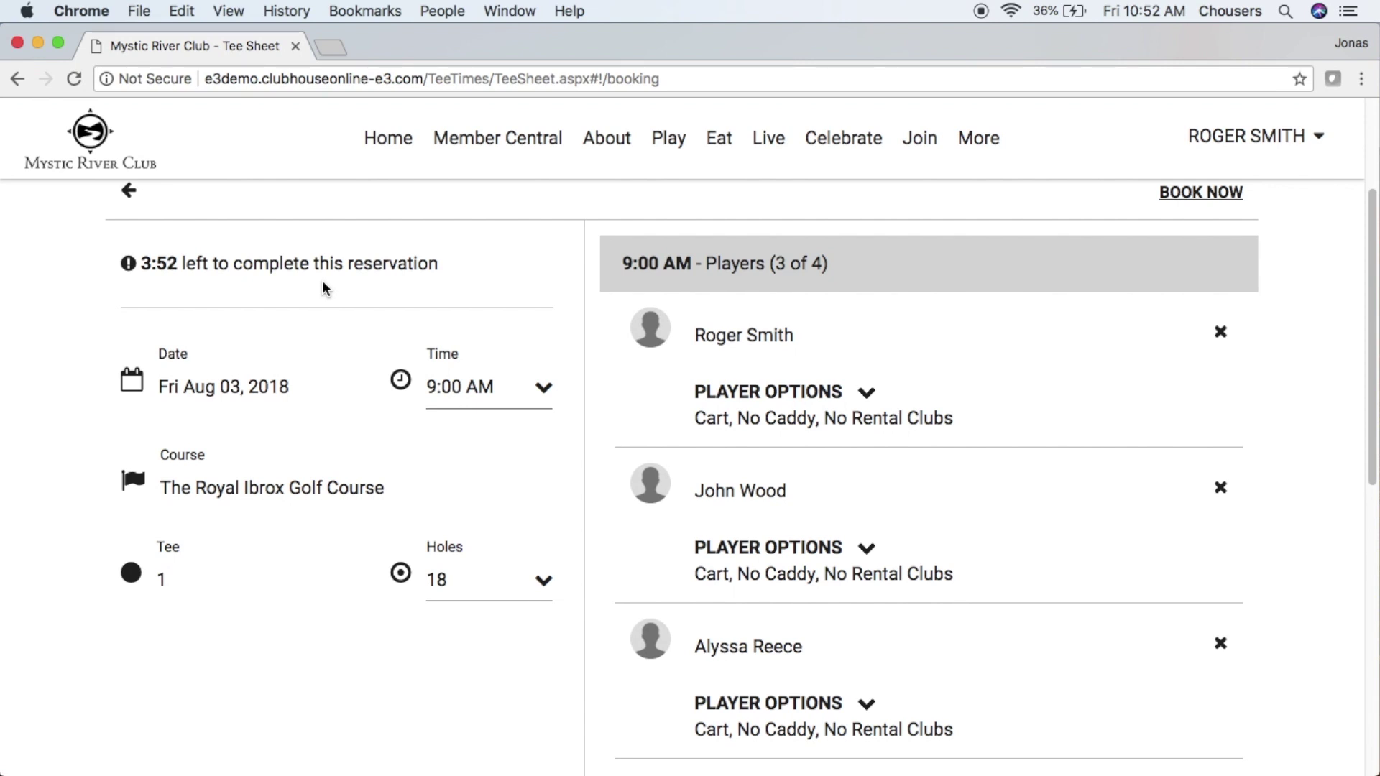
scroll(323, 284, down, 5)
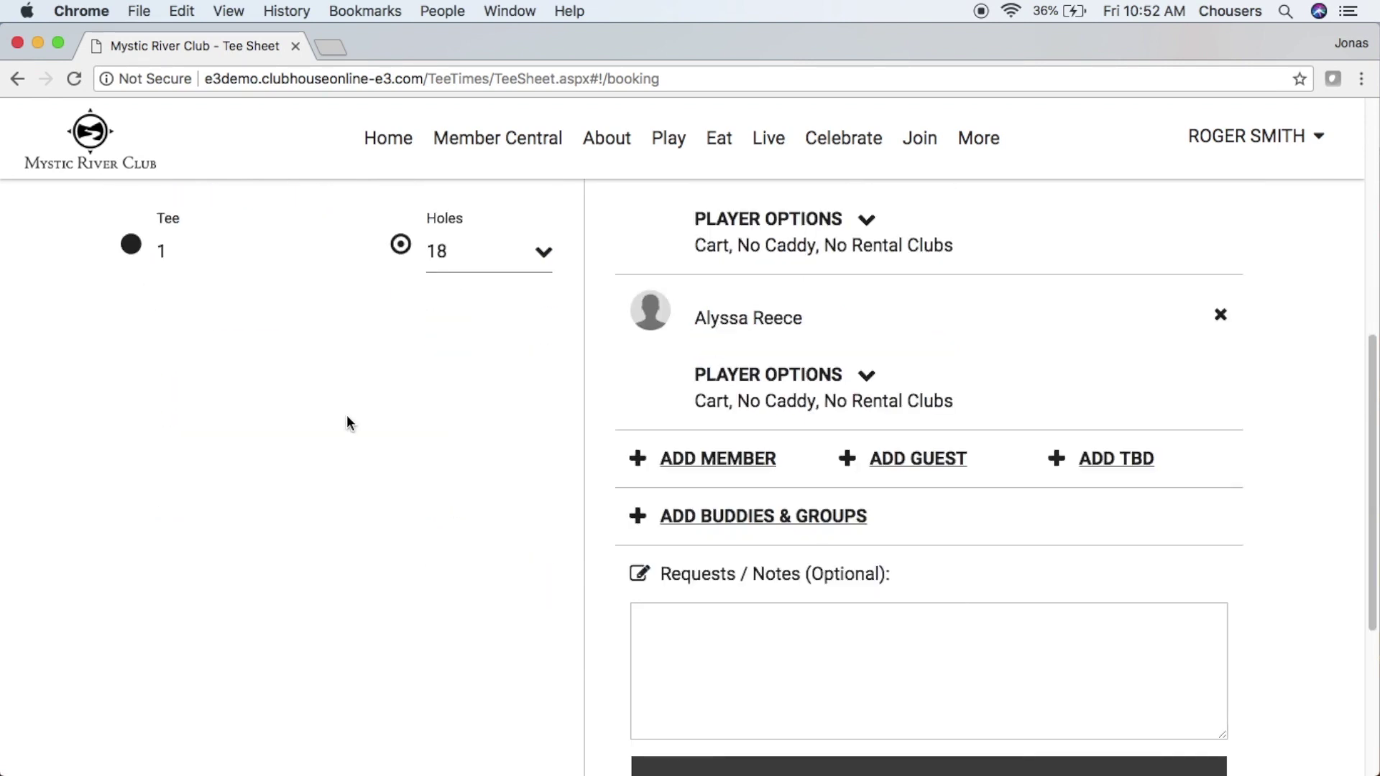
- Add a buddy from the My Buddies list as the fourth player
click(821, 530)
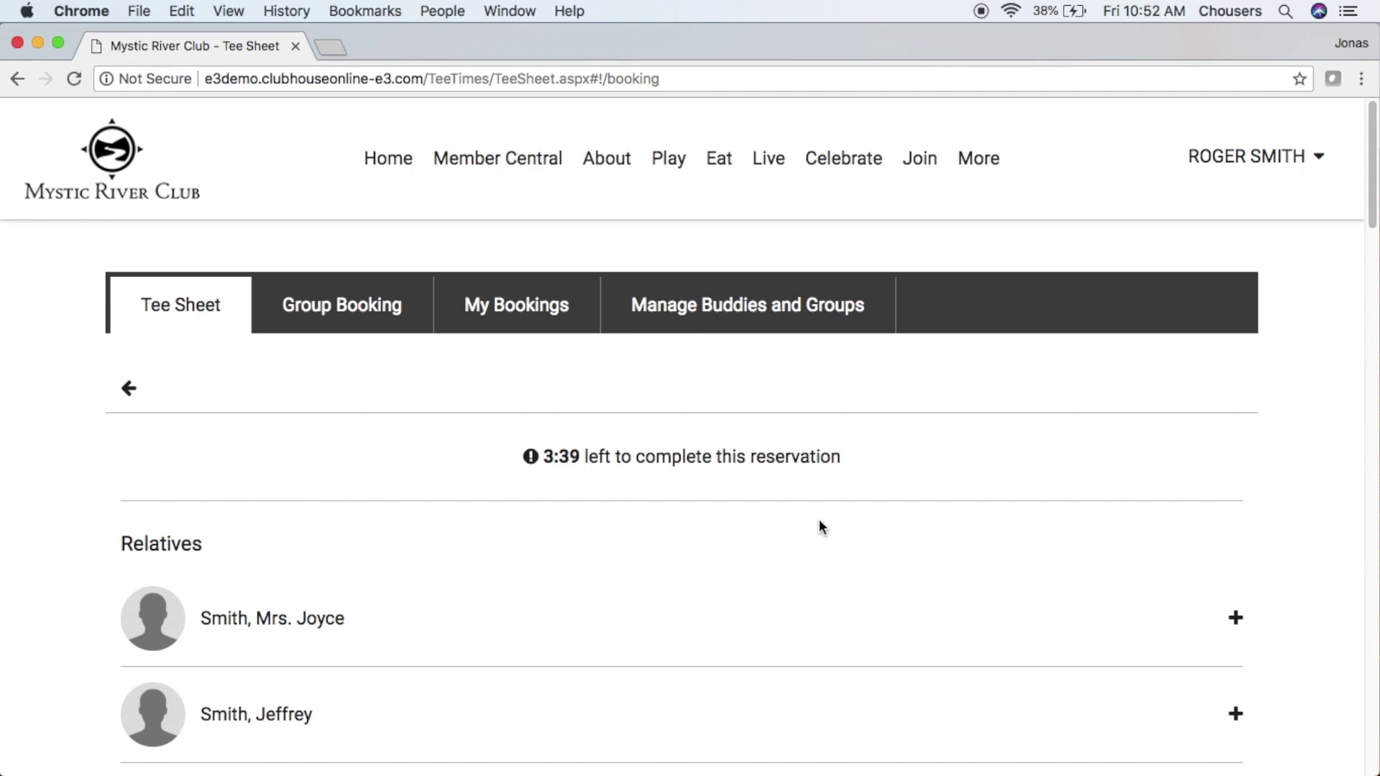
scroll(820, 522, down, 10)
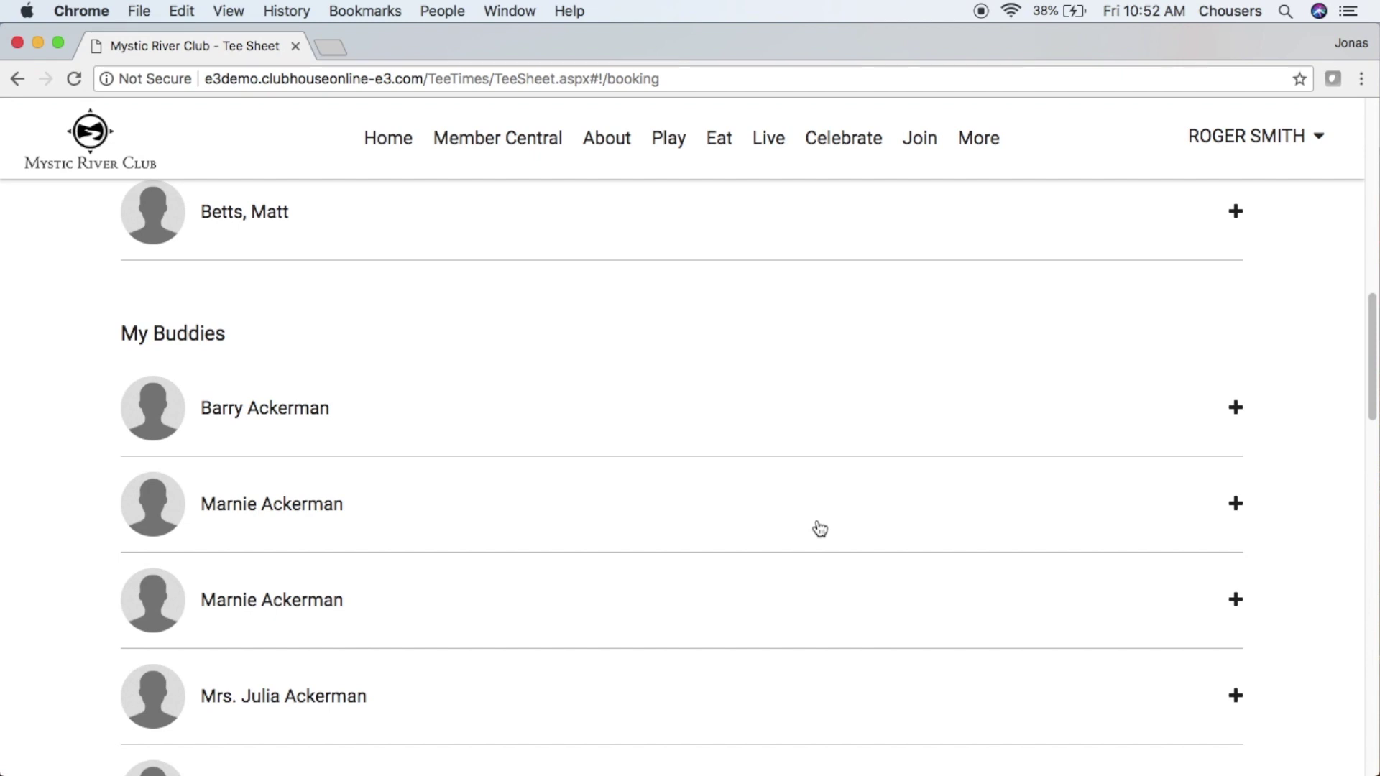
scroll(819, 527, down, 15)
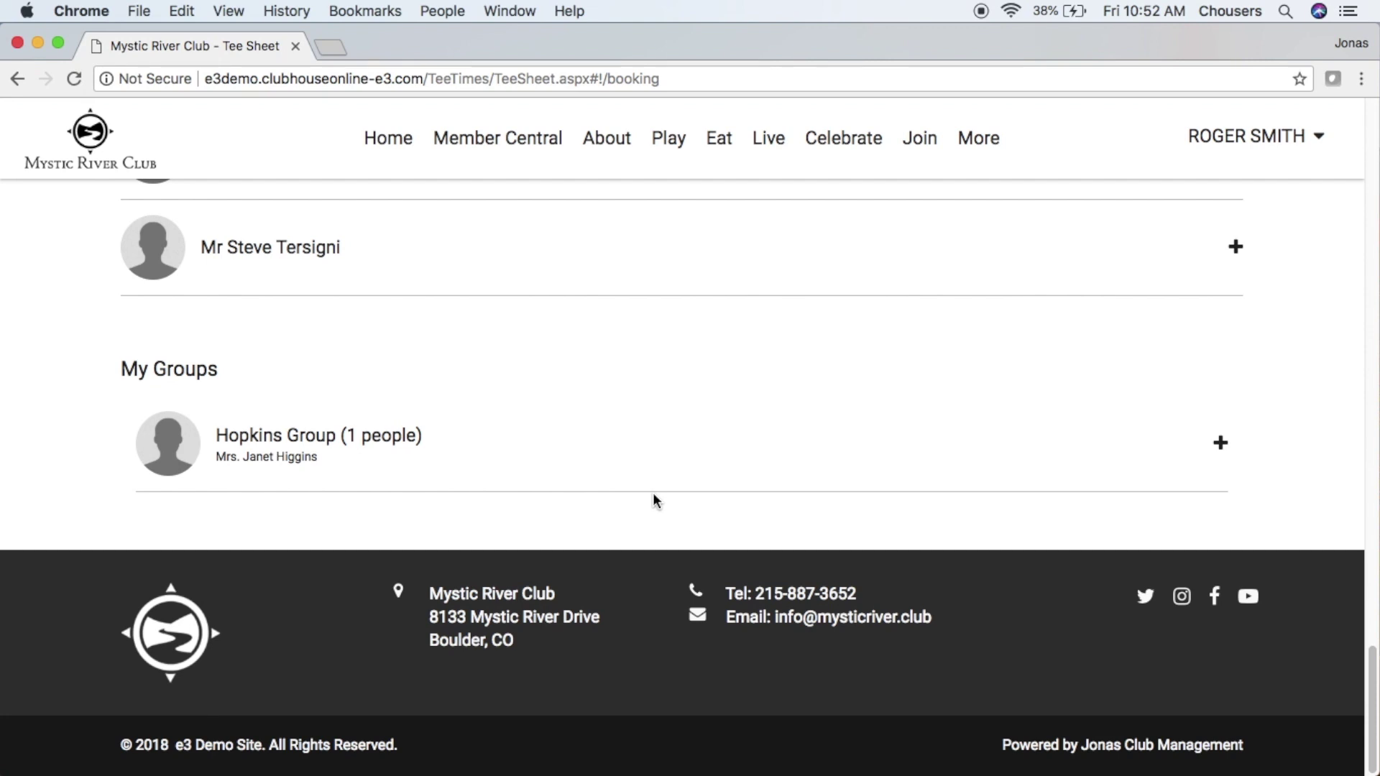
click(671, 266)
scroll(672, 258, up, 4)
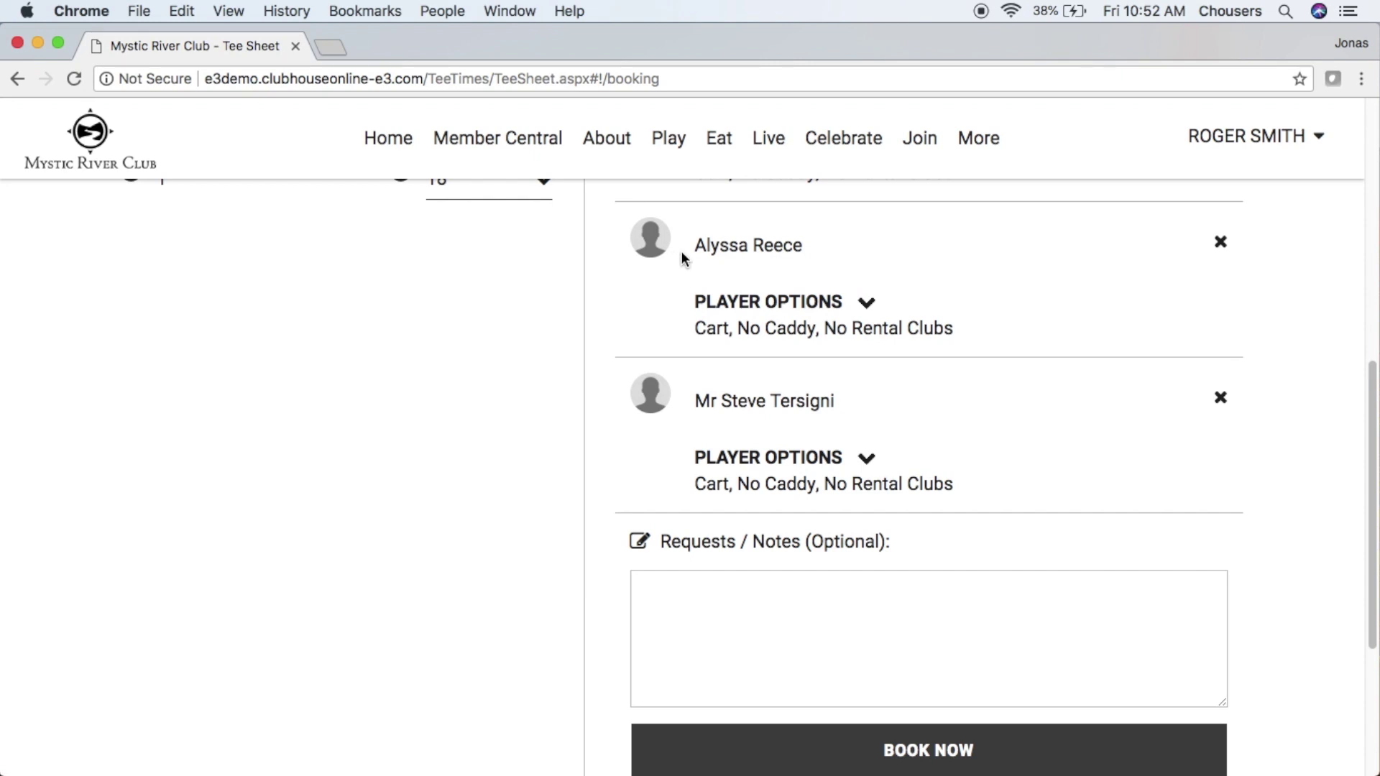
- Enter the request note 'I need some tees' and submit the Fri Aug 3 booking
click(874, 594)
text(I need some tees)
click(961, 747)
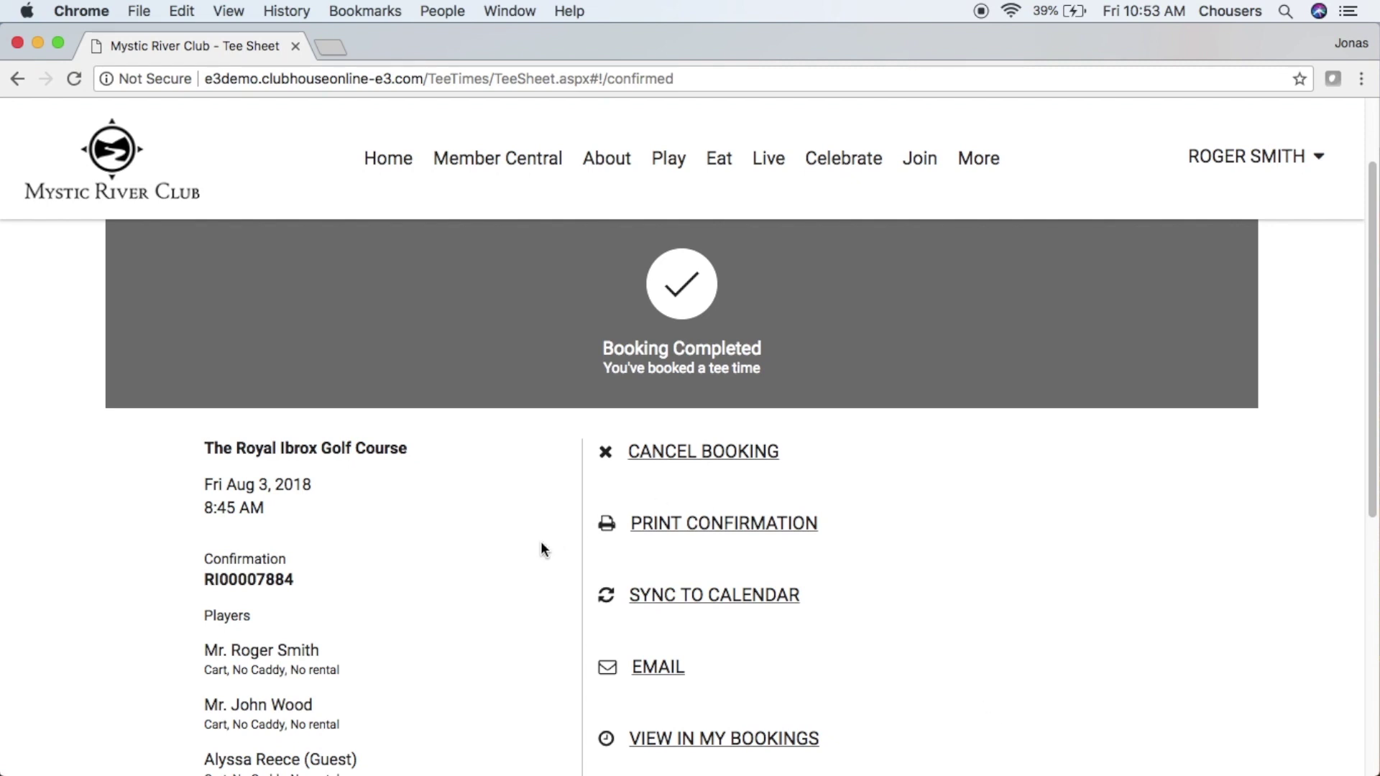
- Review the Booking Completed confirmation for the four-player Fri Aug 3 tee time
scroll(543, 546, down, 3)
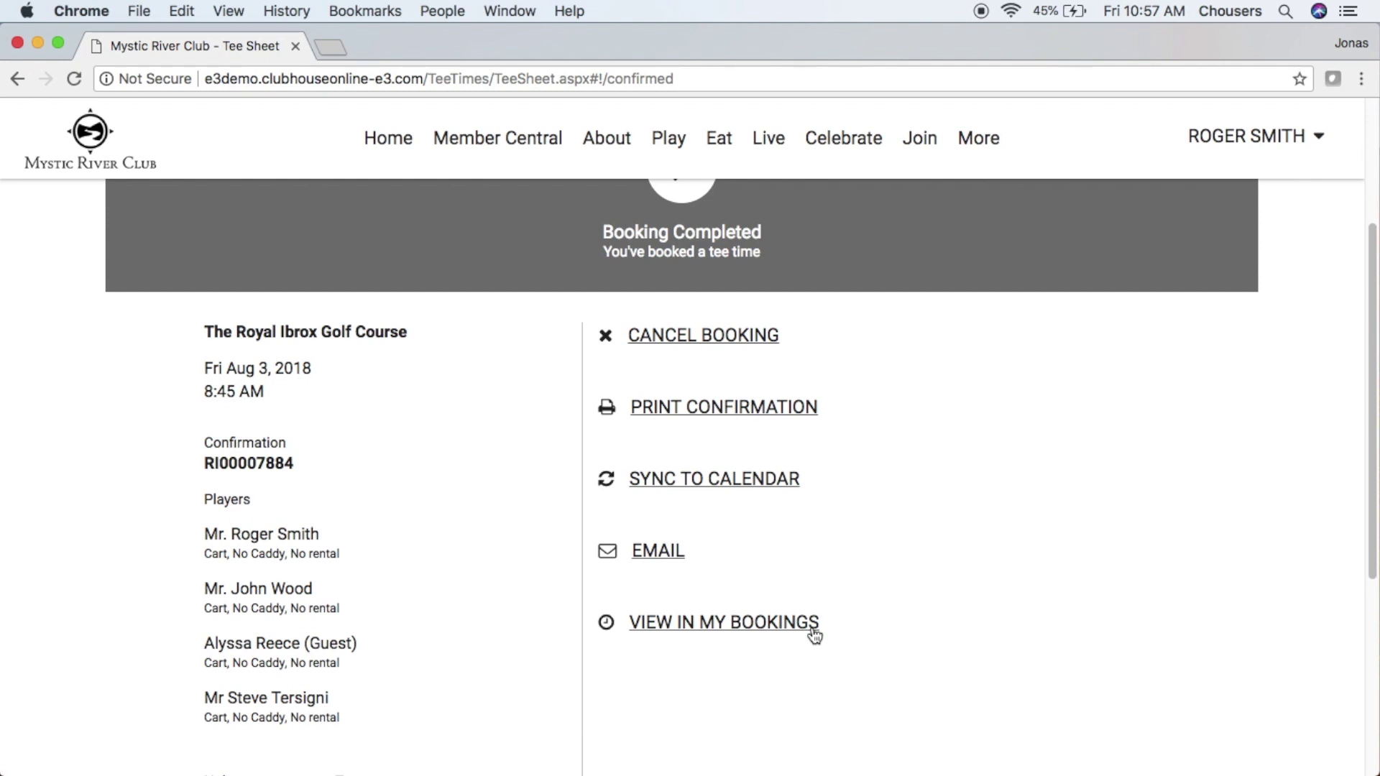
scroll(815, 636, up, 5)
- Bring up the Mon Jul 30 tee sheet and expand Quick Book options for the 7:00 AM slot
click(213, 302)
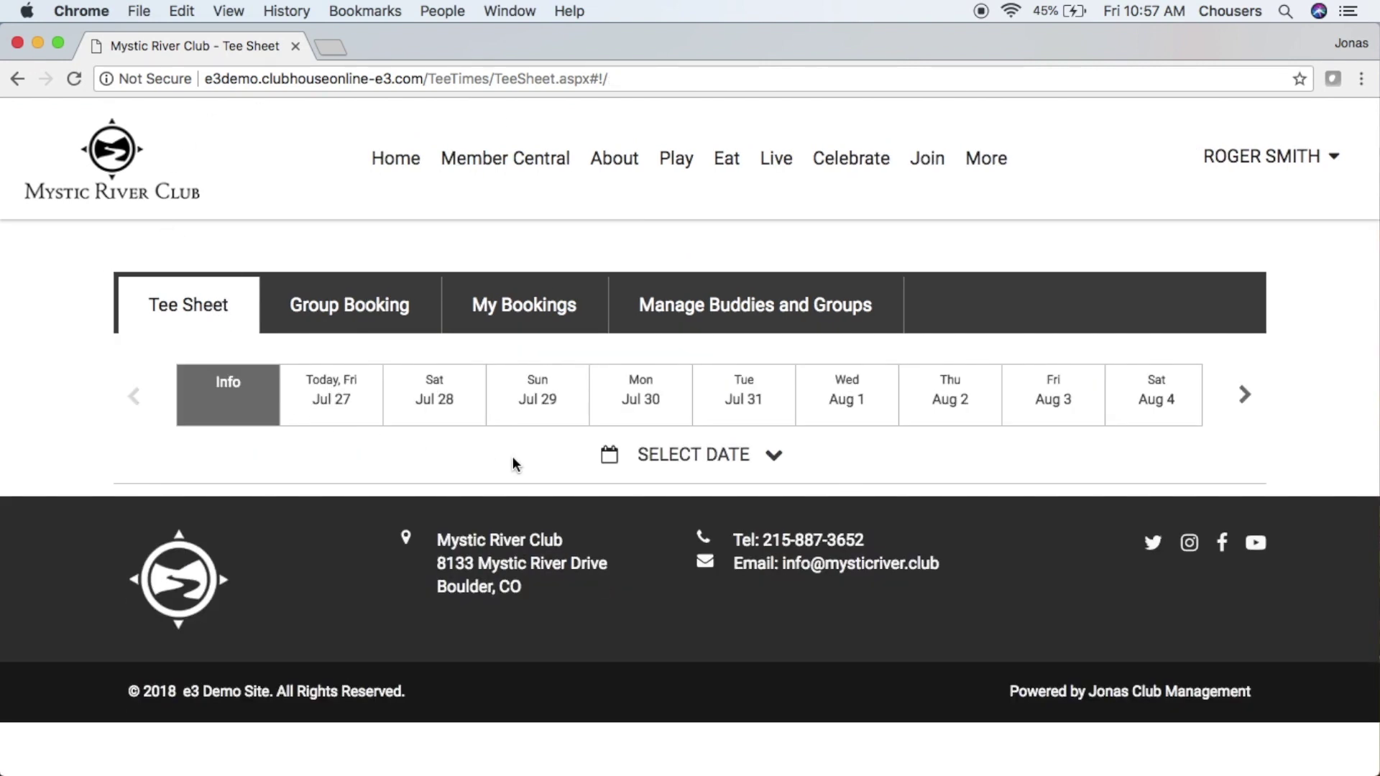
click(624, 400)
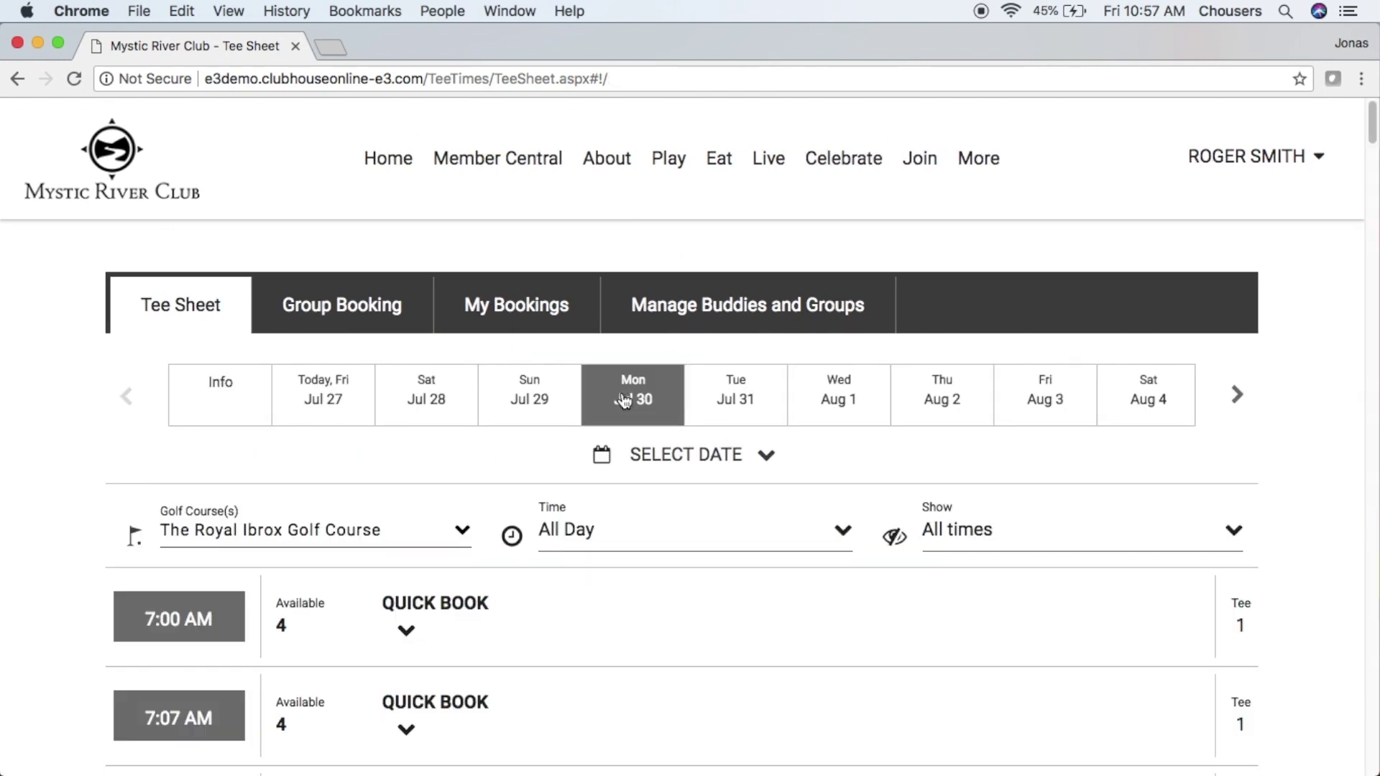
scroll(623, 400, down, 4)
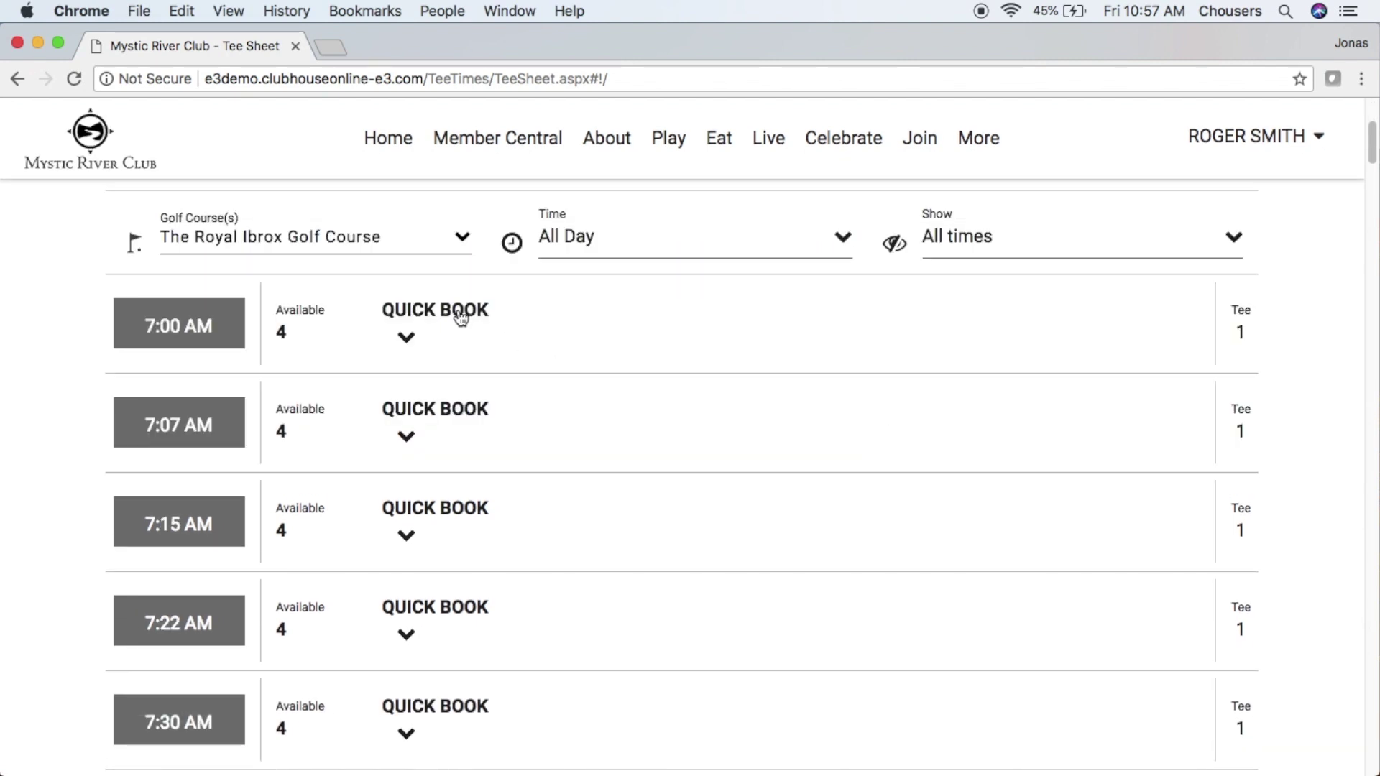
click(456, 312)
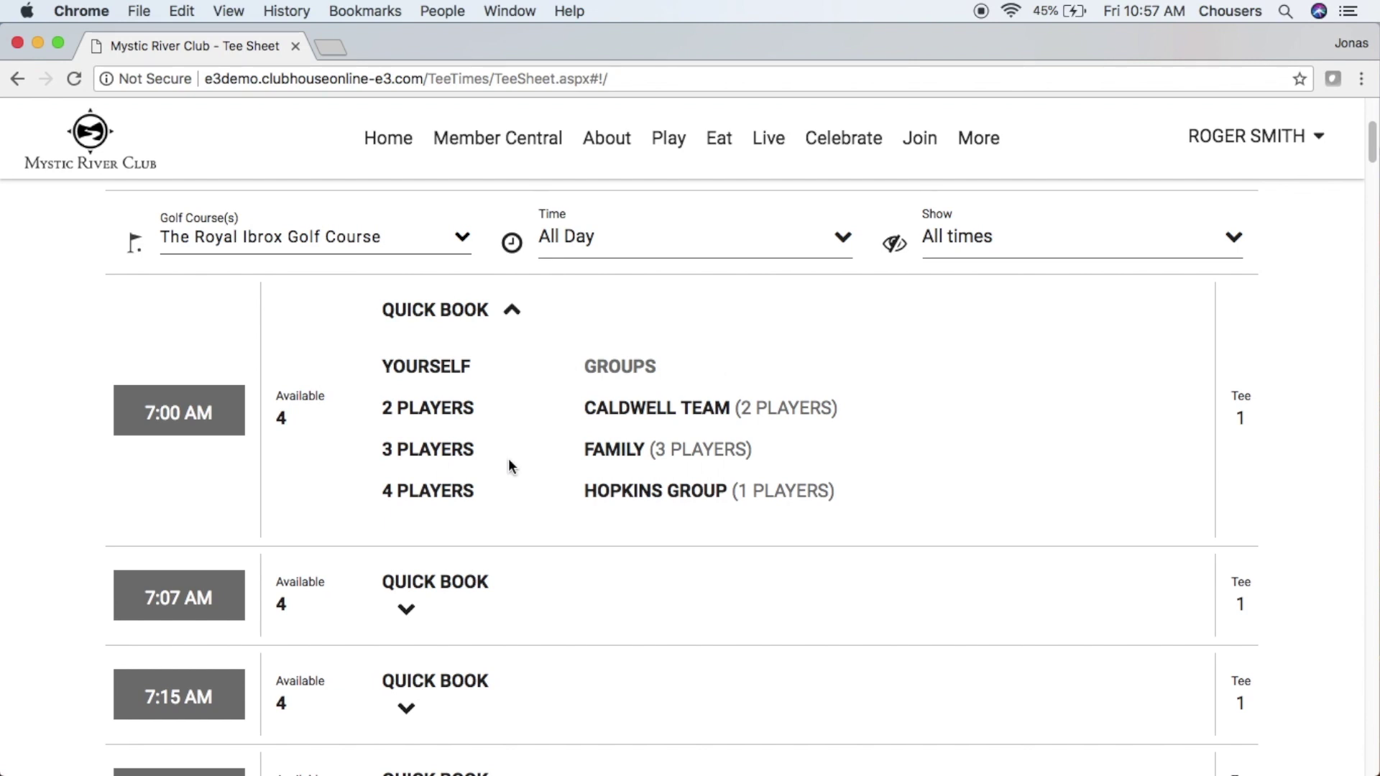
- Quick-book the Mon Jul 30 7:00 AM Royal Ibrox tee time for the Family group of four
click(601, 451)
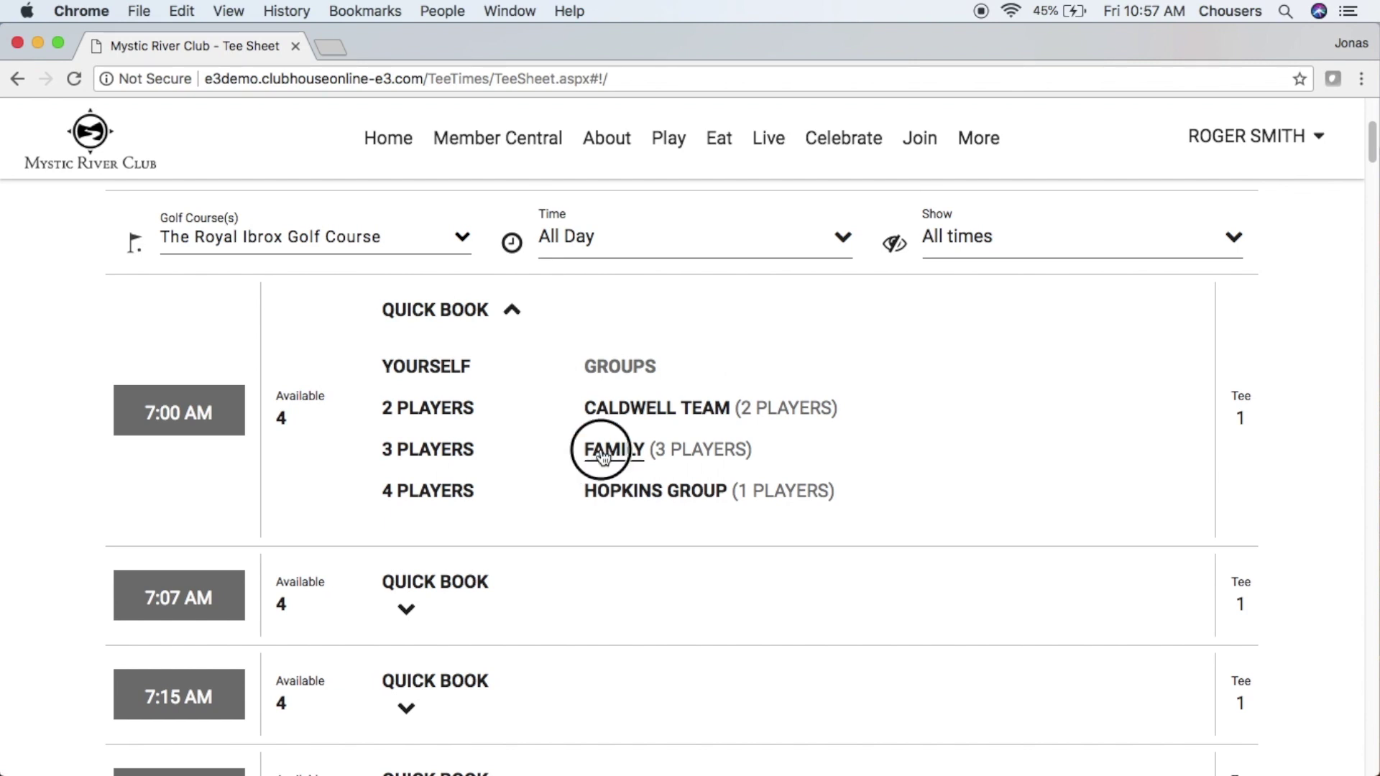
scroll(600, 454, down, 3)
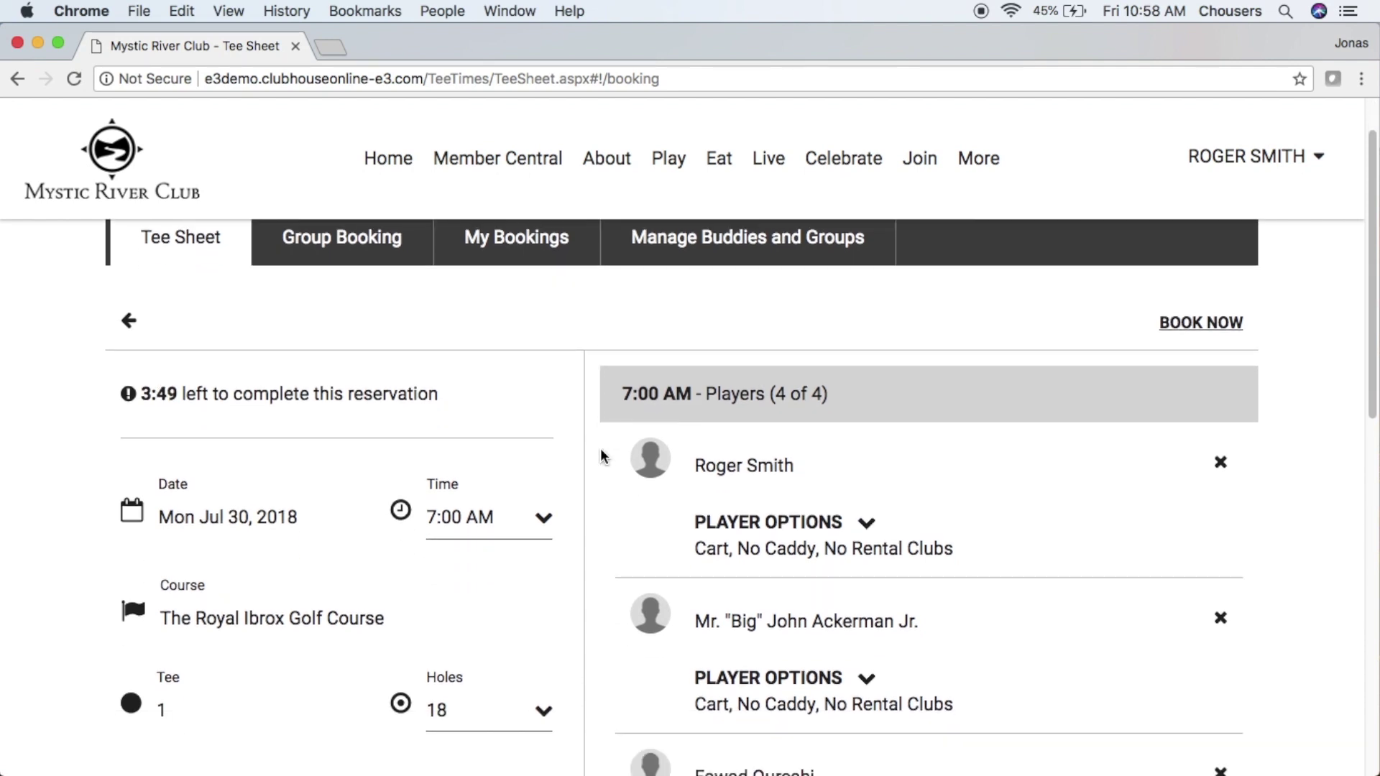
scroll(601, 454, down, 3)
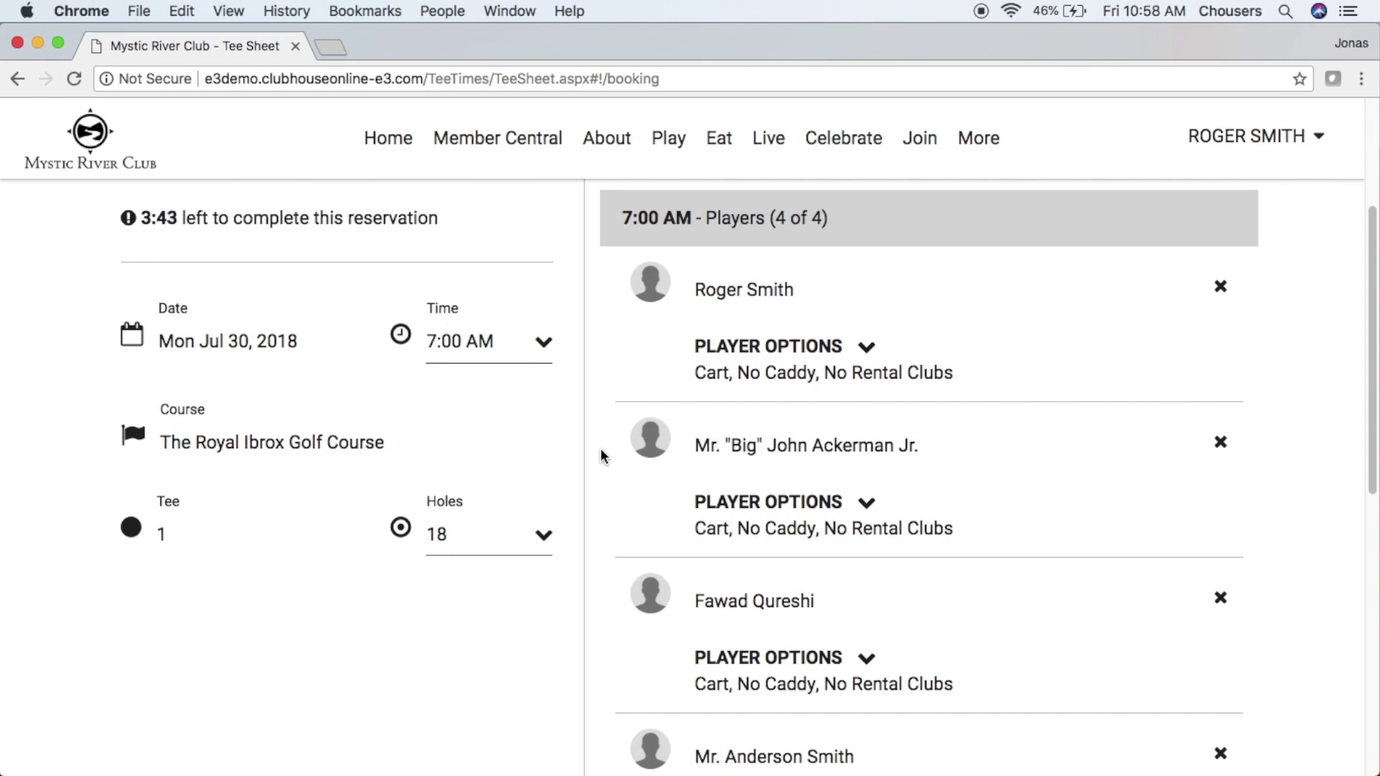
scroll(601, 457, down, 10)
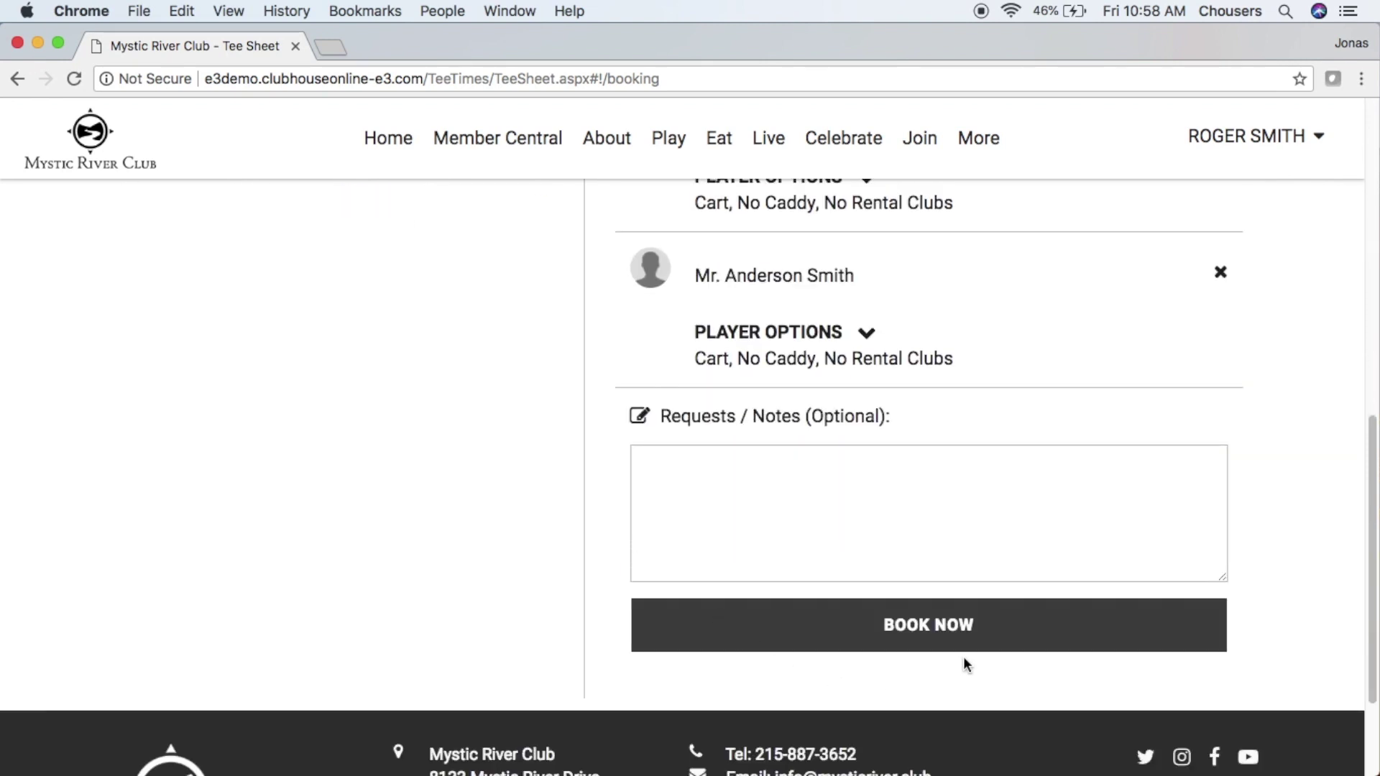
click(993, 634)
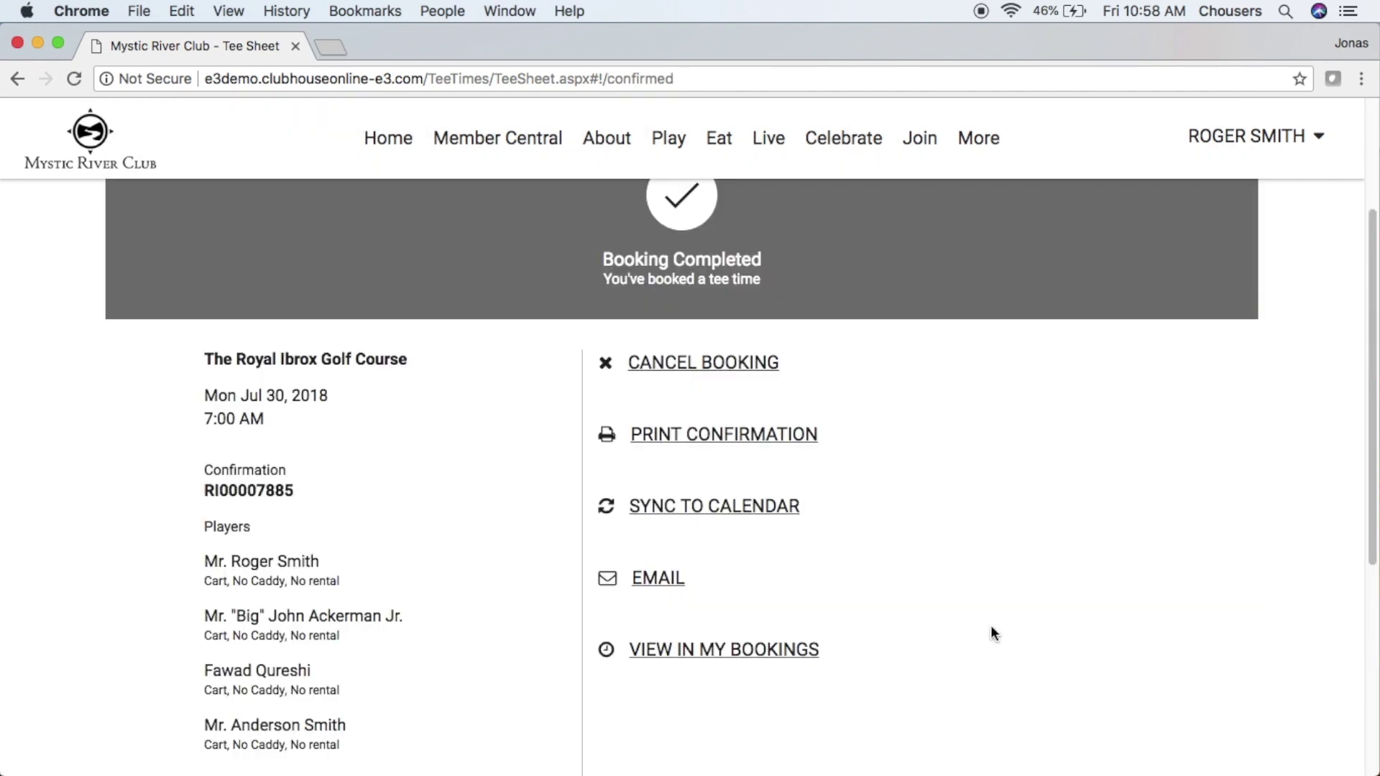